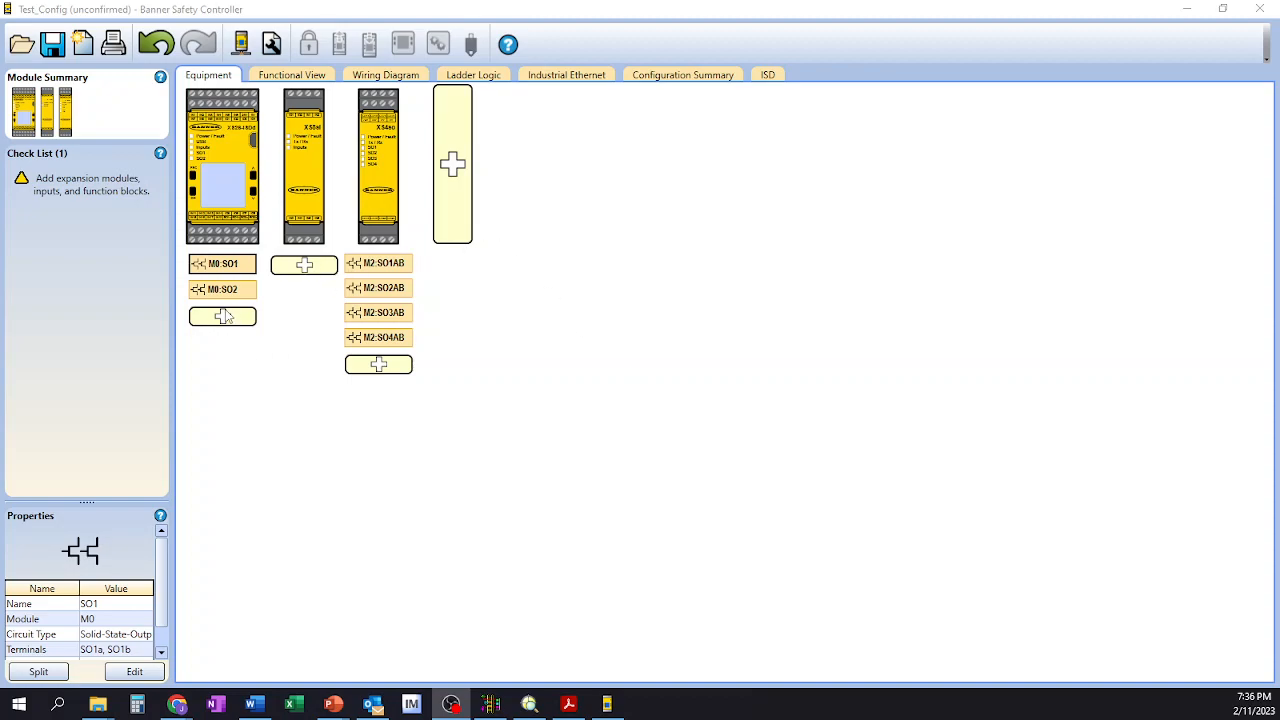
Step: Review the equipment types that can be added to the base controller and the page list of the functional view
{"action": "left_click", "coordinate": [221, 320]}
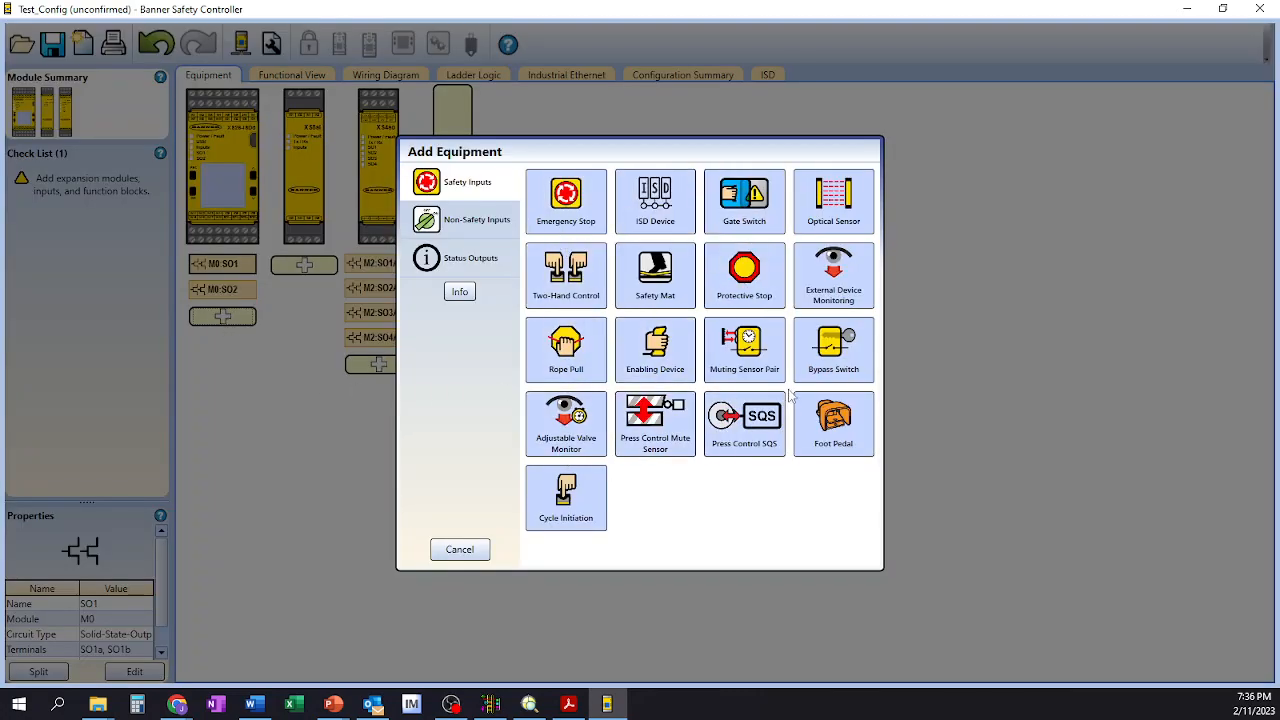
{"action": "left_click", "coordinate": [474, 550]}
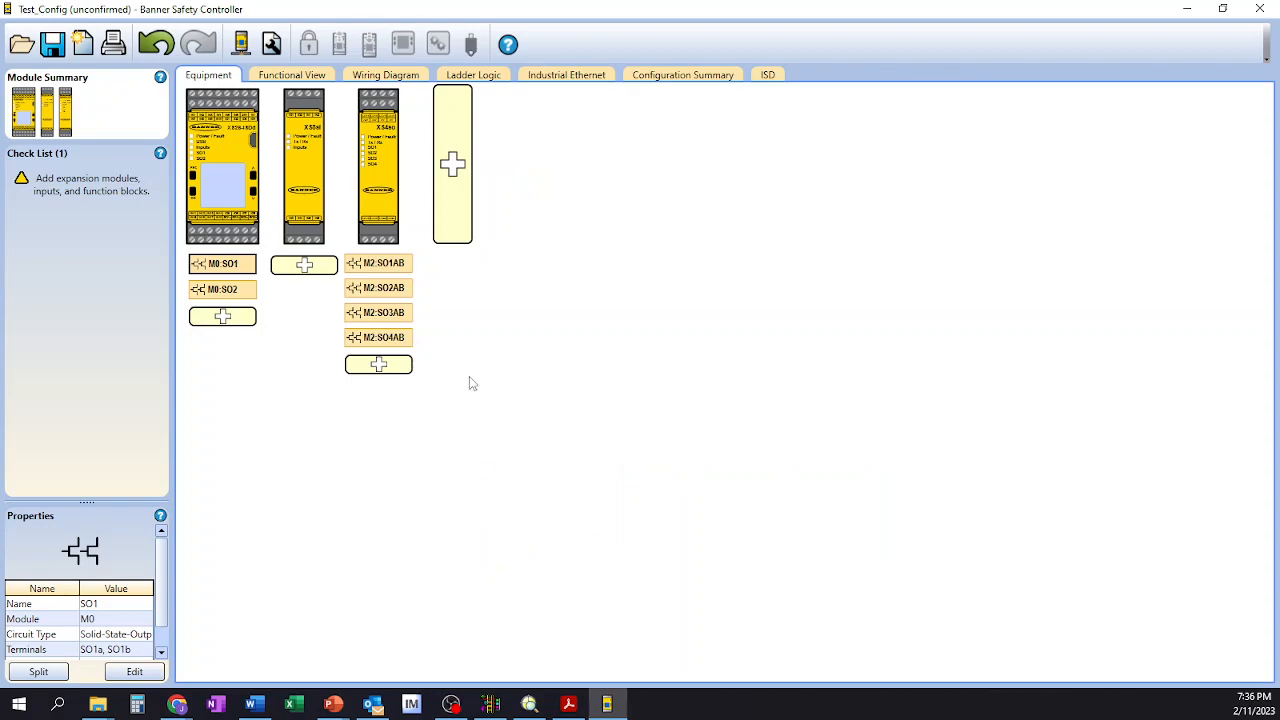
{"action": "left_click", "coordinate": [310, 76]}
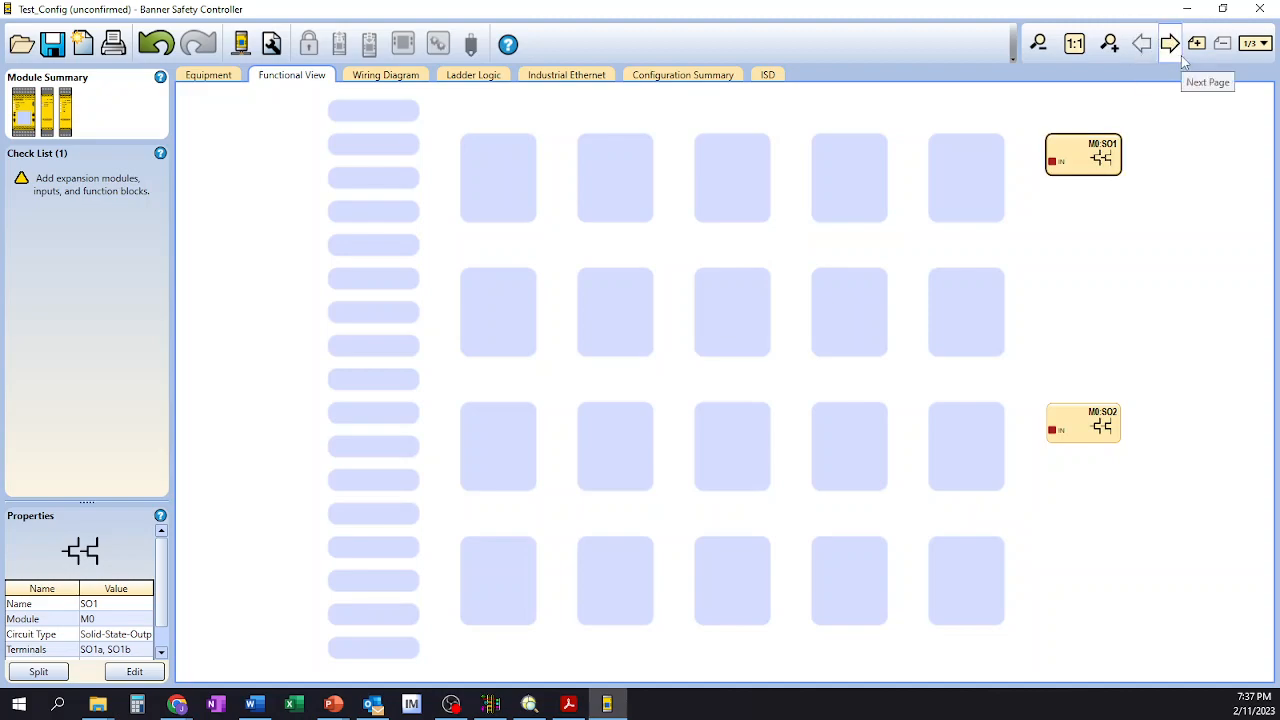
{"action": "left_click", "coordinate": [1255, 43]}
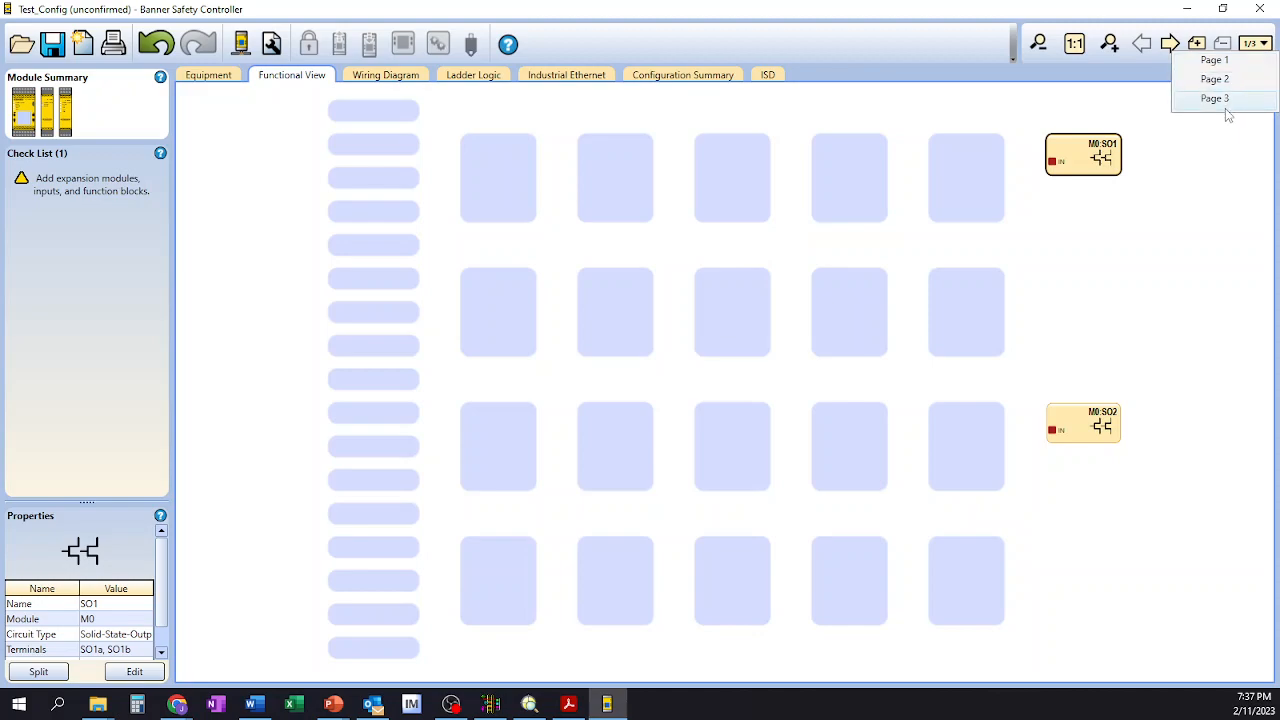
{"action": "left_click", "coordinate": [1133, 98]}
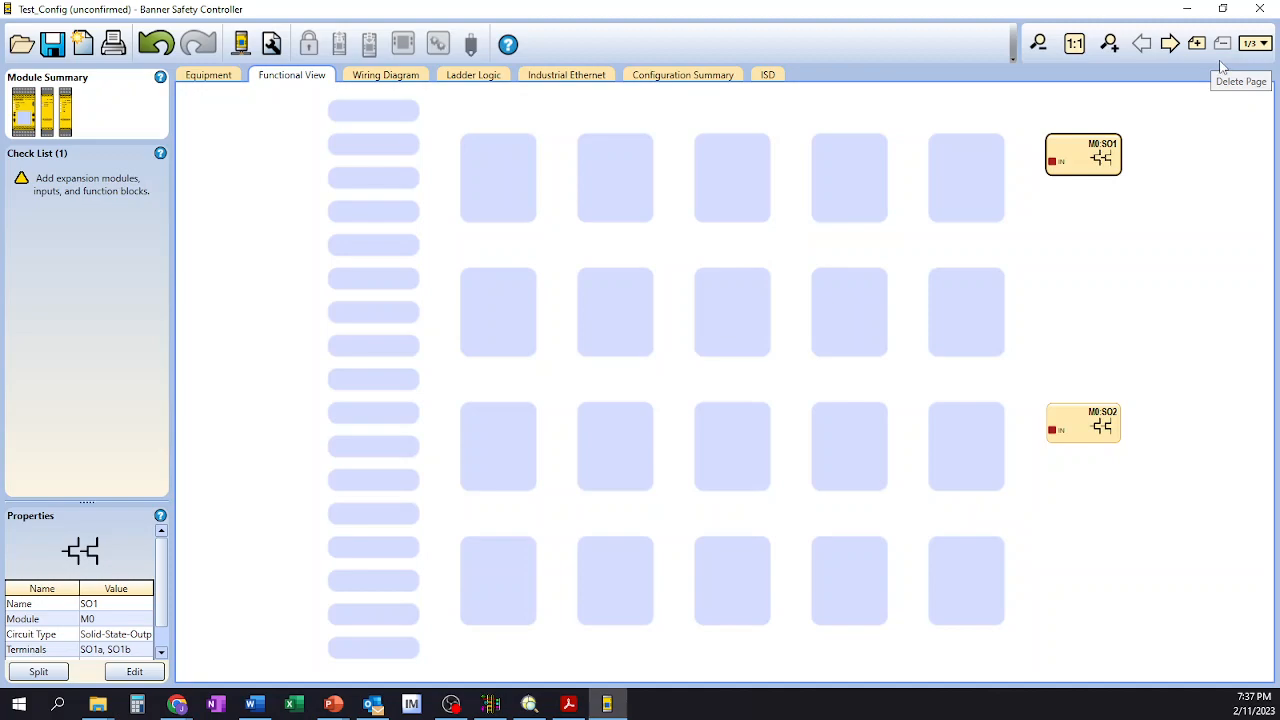
{"action": "left_click", "coordinate": [229, 80]}
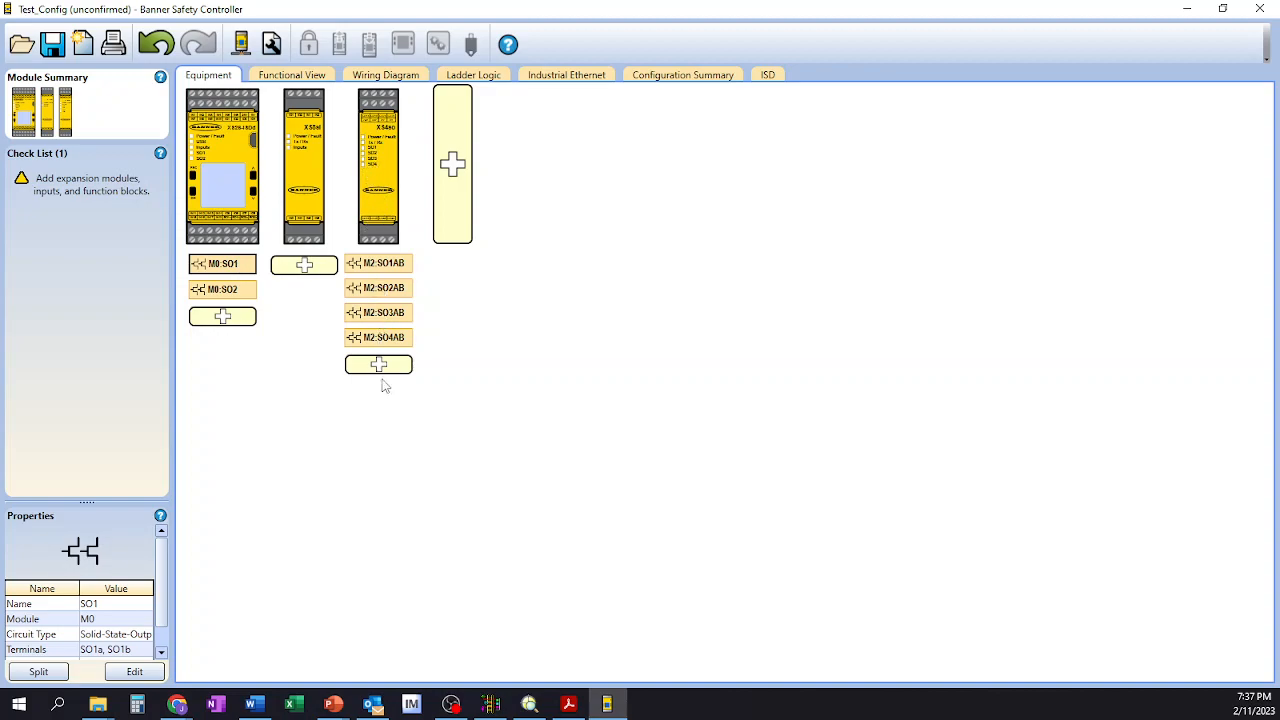
Step: Examine the safety outputs on pages 2 and 3 of the functional view and return to page 1
{"action": "left_click", "coordinate": [306, 80]}
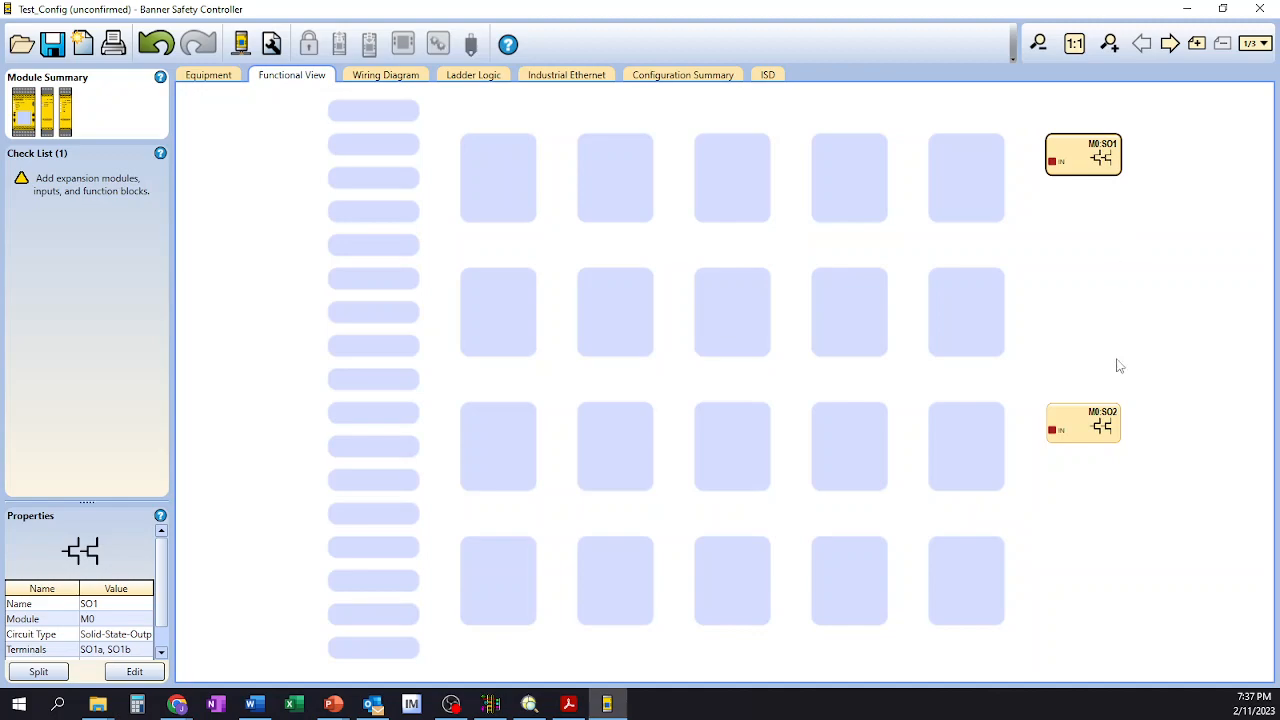
{"action": "left_click", "coordinate": [1257, 43]}
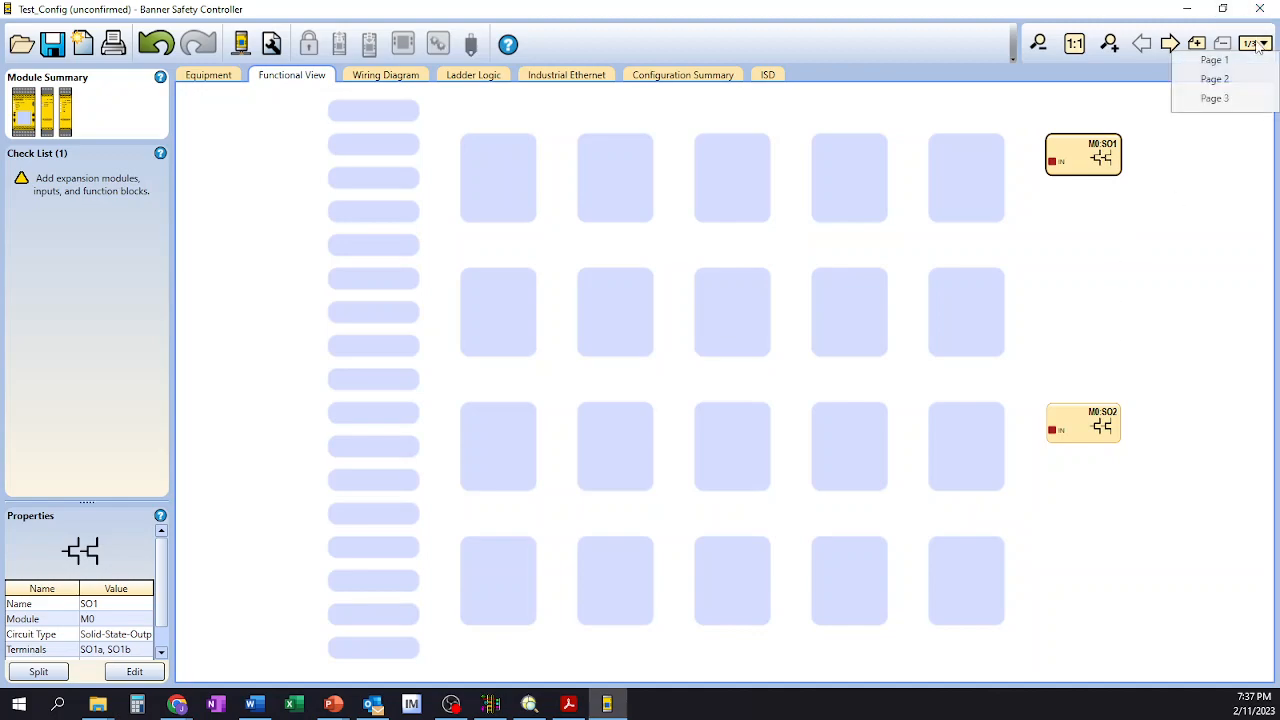
{"action": "left_click", "coordinate": [1219, 87]}
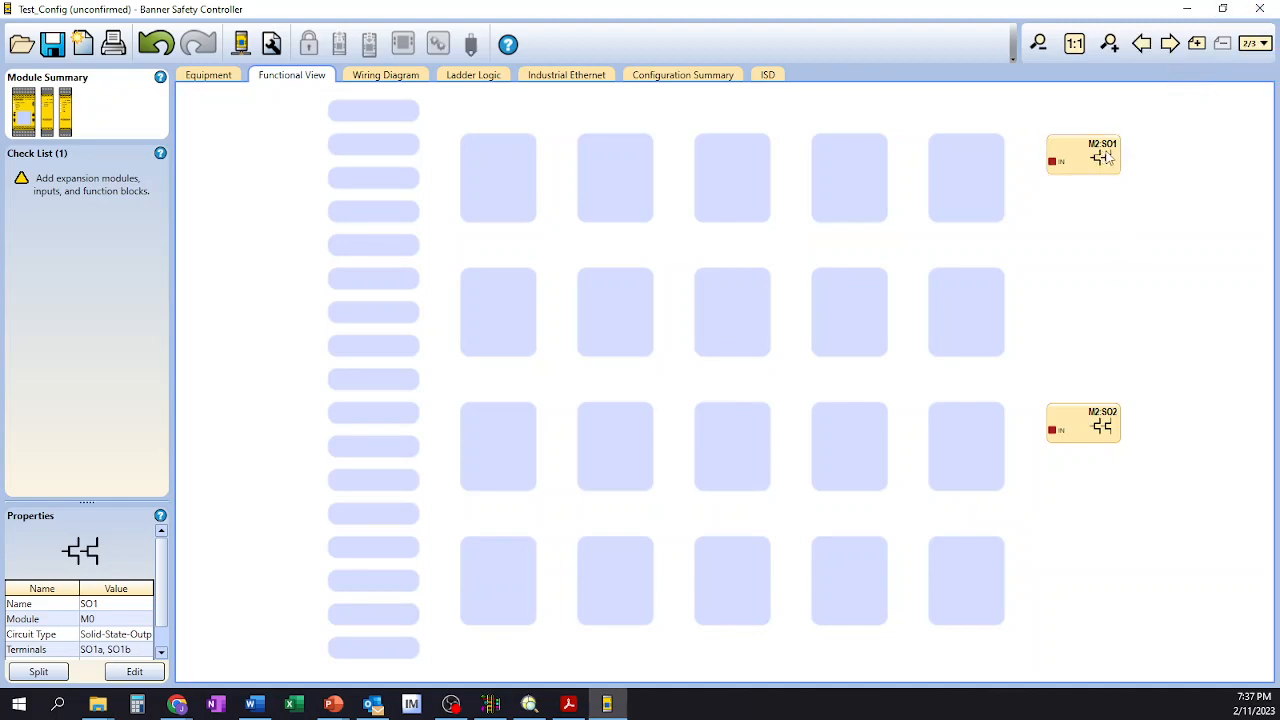
{"action": "left_click", "coordinate": [1257, 43]}
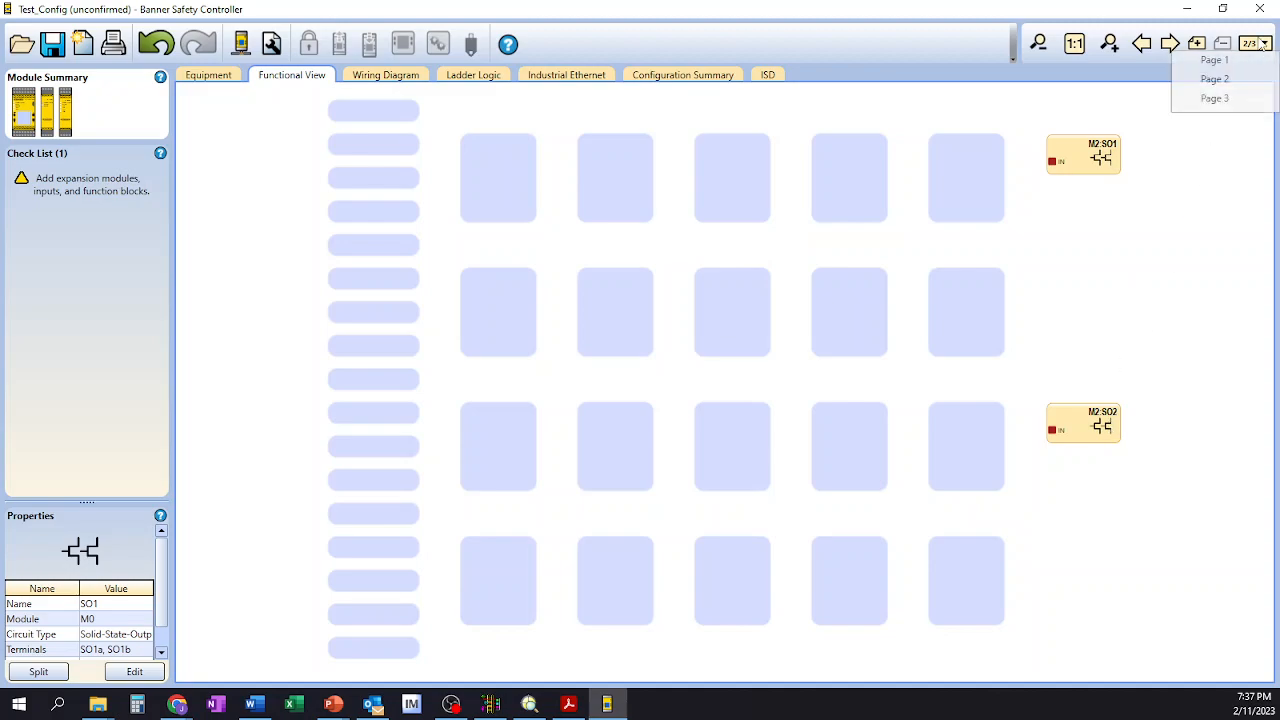
{"action": "left_click", "coordinate": [1240, 100]}
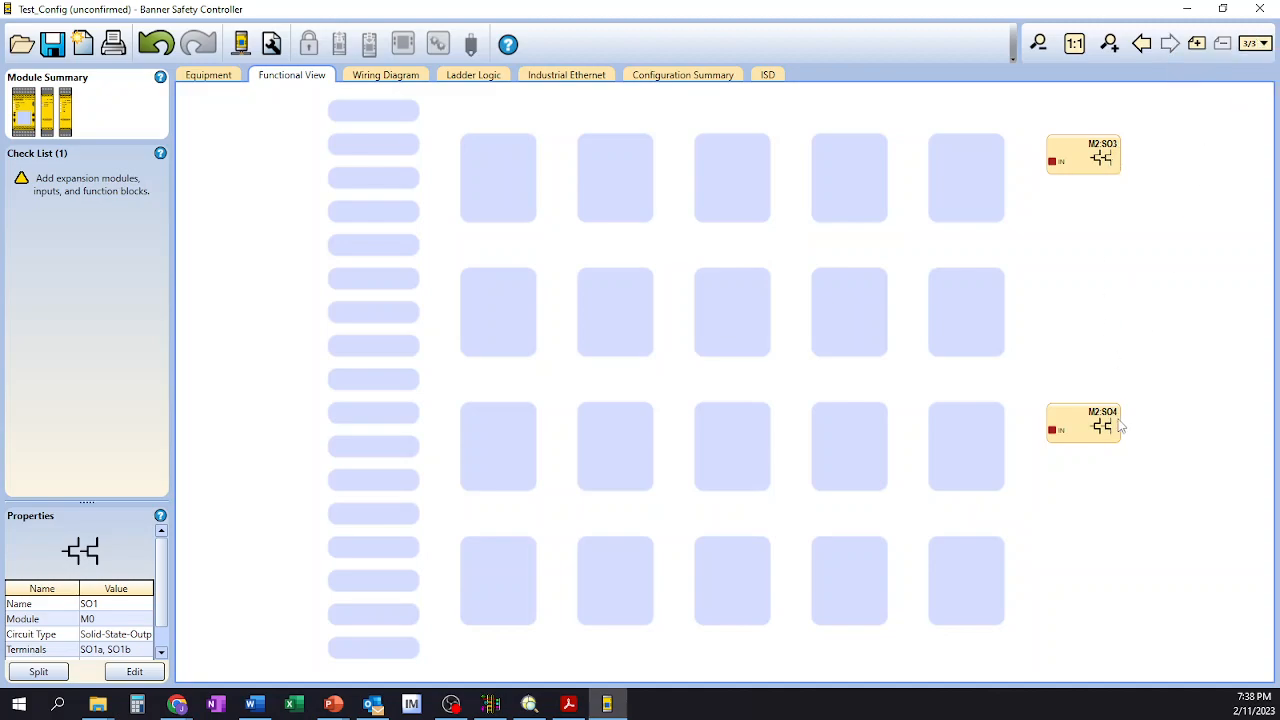
{"action": "left_click", "coordinate": [1254, 44]}
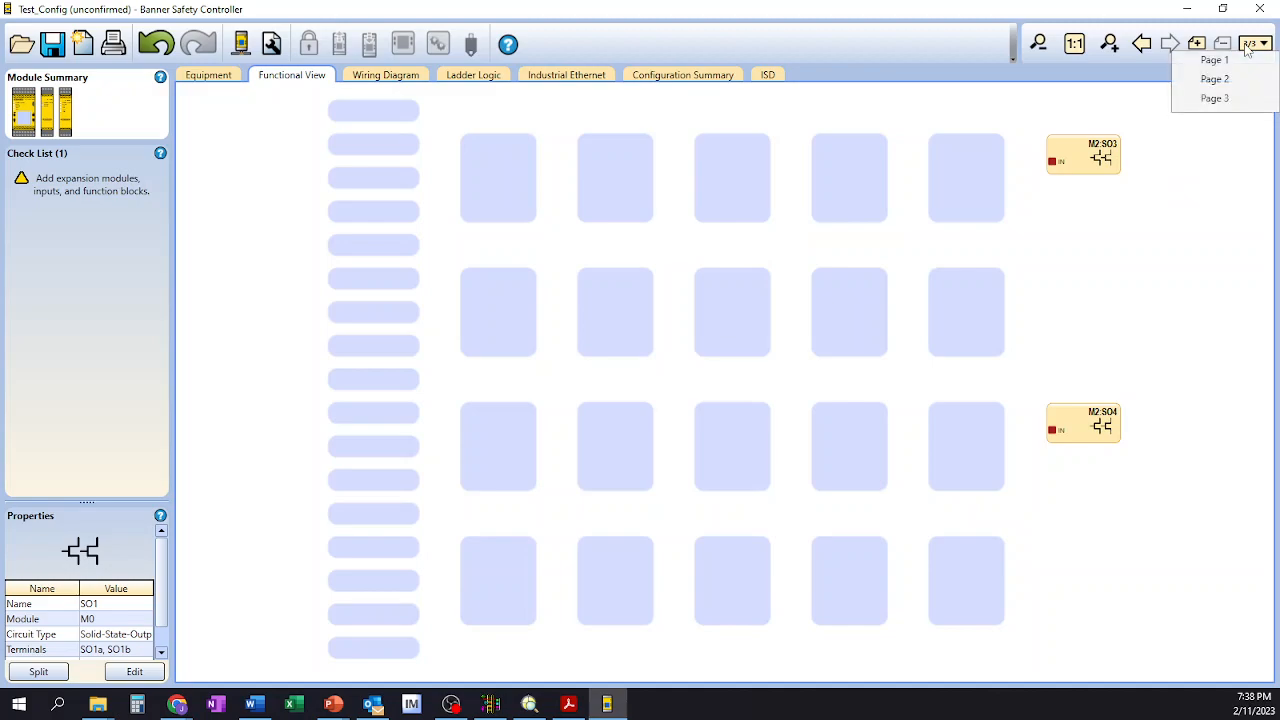
{"action": "left_click", "coordinate": [1222, 64]}
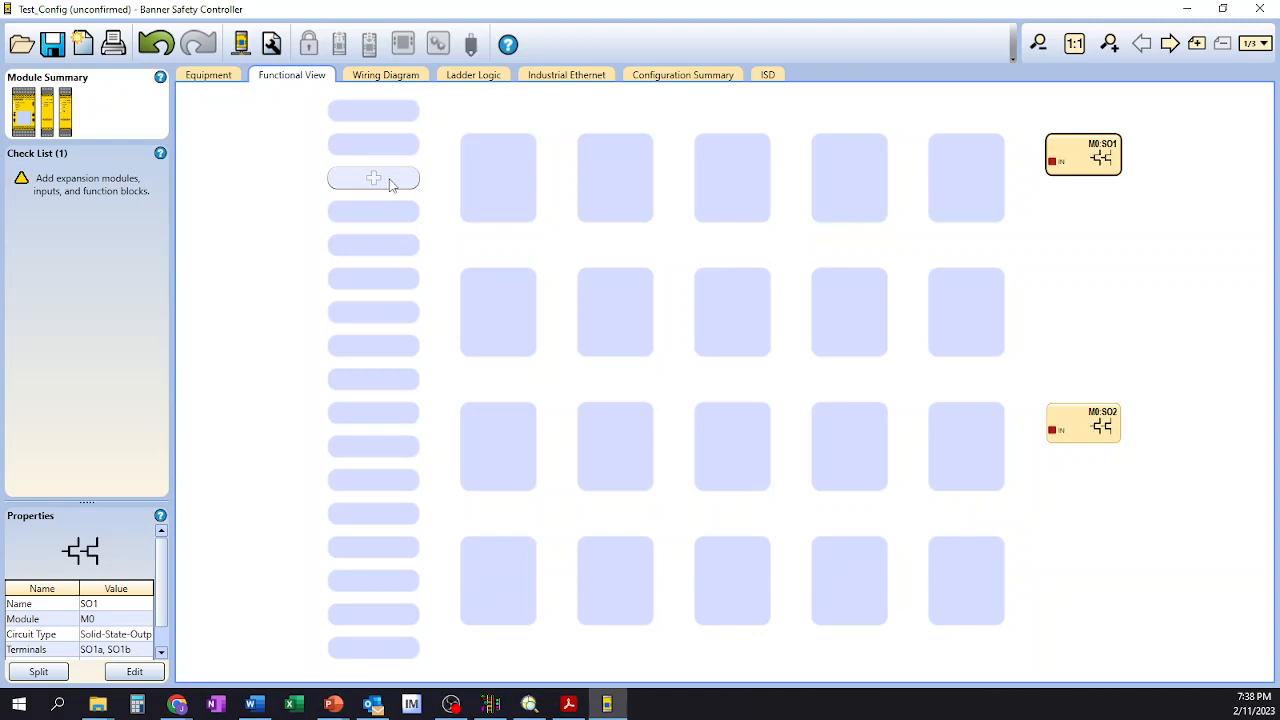
Step: Start adding an emergency stop in the first input slot and choose the Dual-Channel 2 terminal circuit type
{"action": "left_click", "coordinate": [373, 112]}
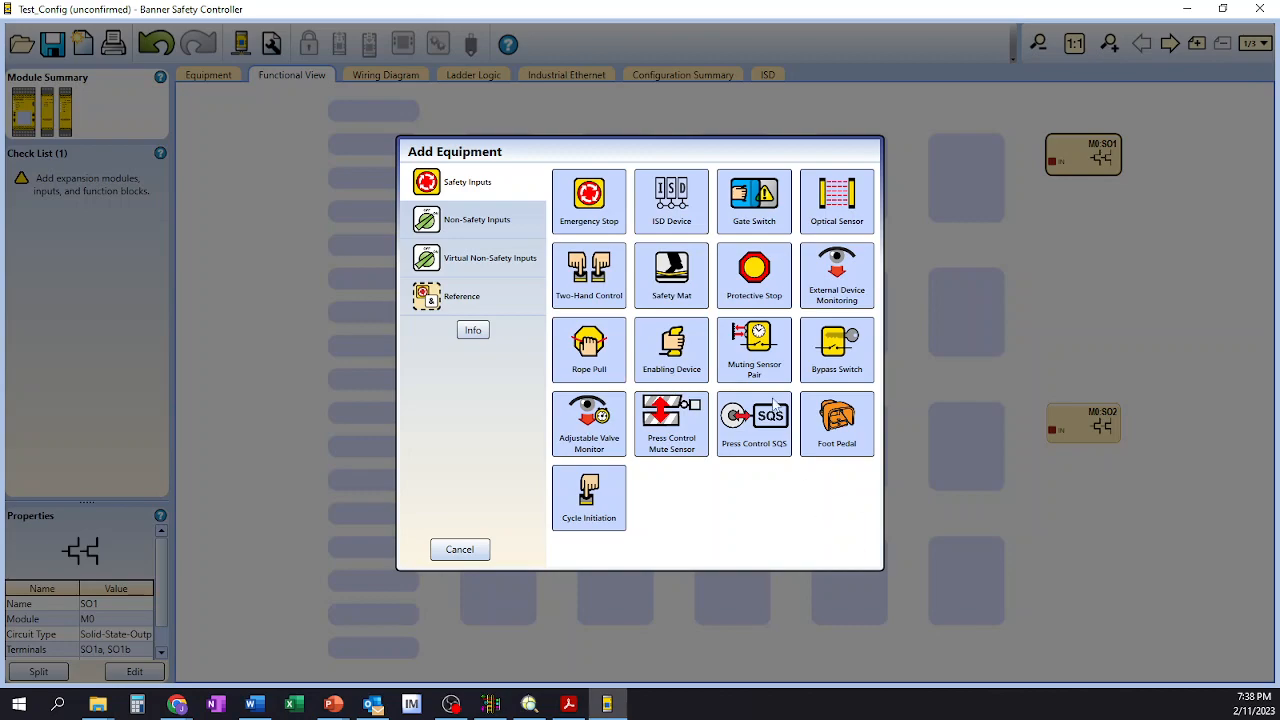
{"action": "left_click", "coordinate": [579, 206]}
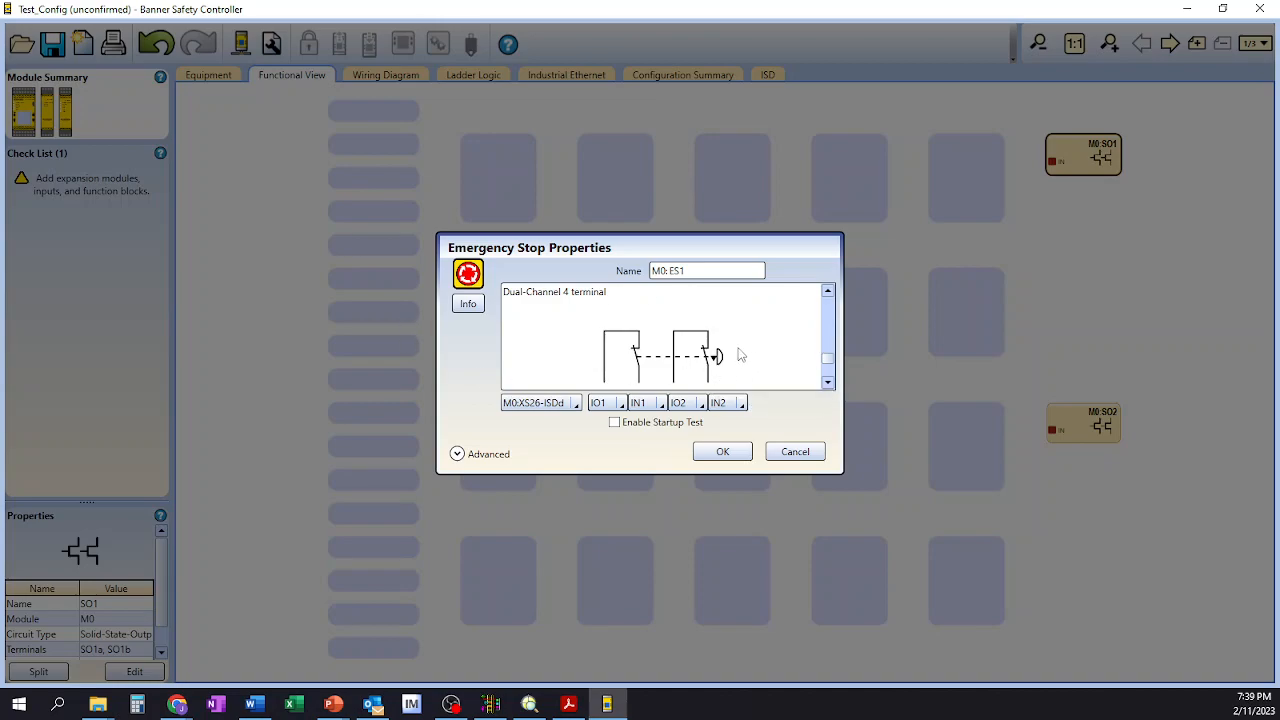
{"action": "left_click", "coordinate": [828, 383]}
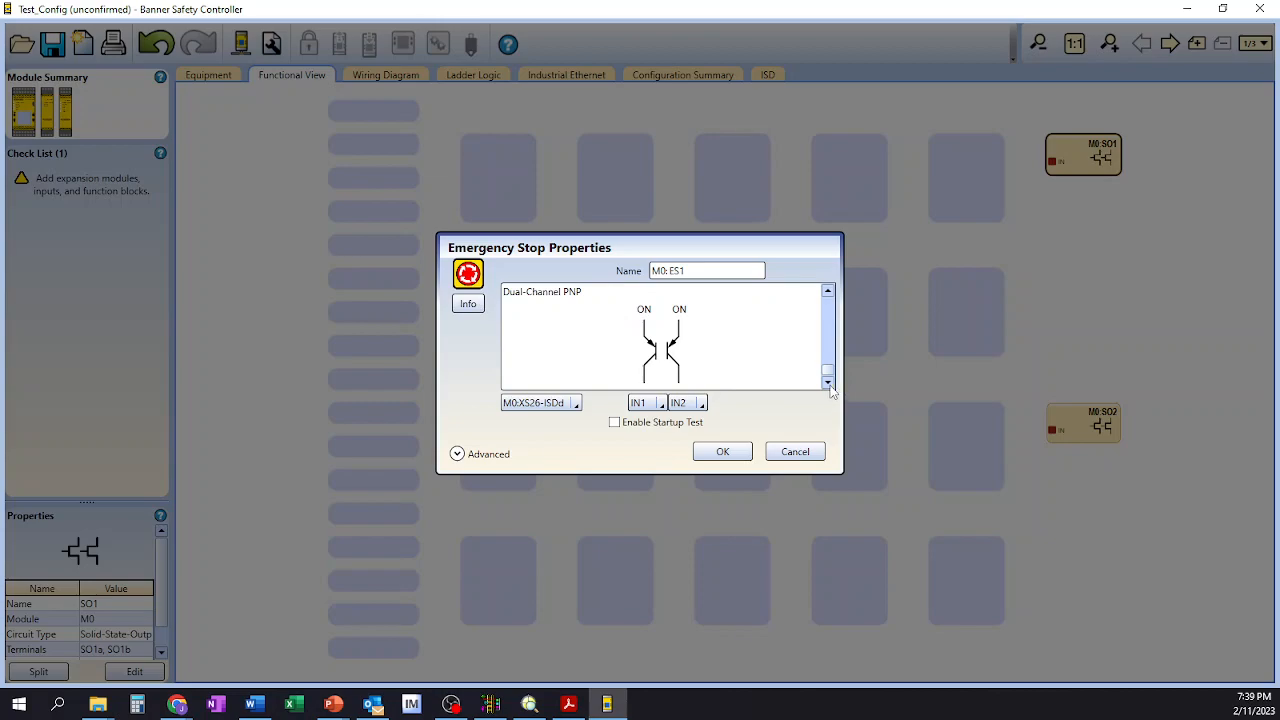
{"action": "left_click", "coordinate": [828, 292]}
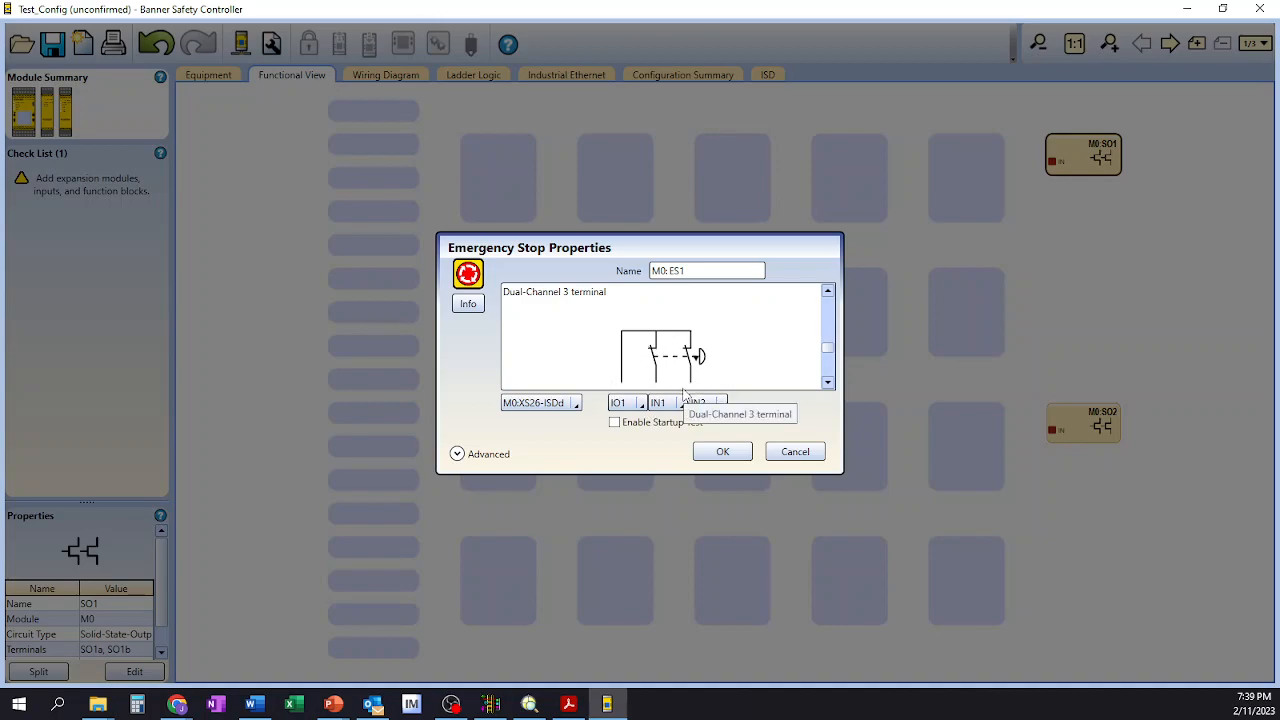
{"action": "left_click", "coordinate": [829, 291]}
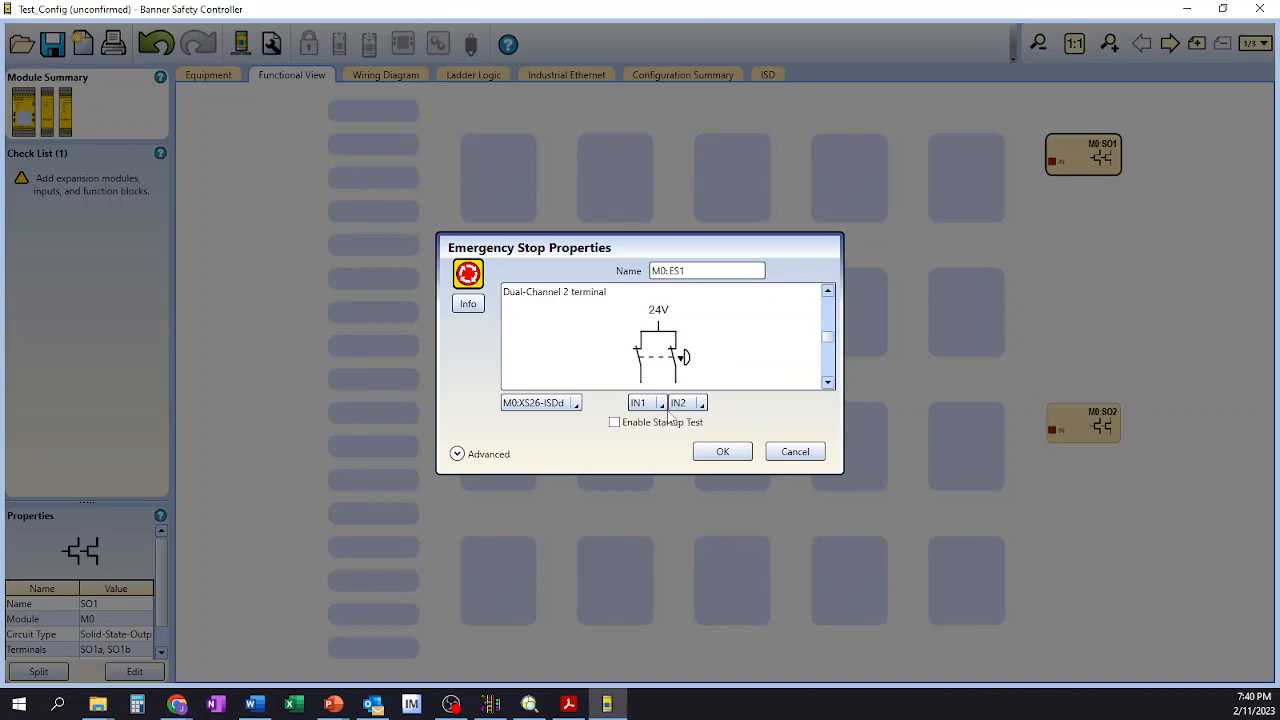
Step: Check the emergency stop's available input terminals and its editable name without changing either
{"action": "left_click", "coordinate": [661, 403]}
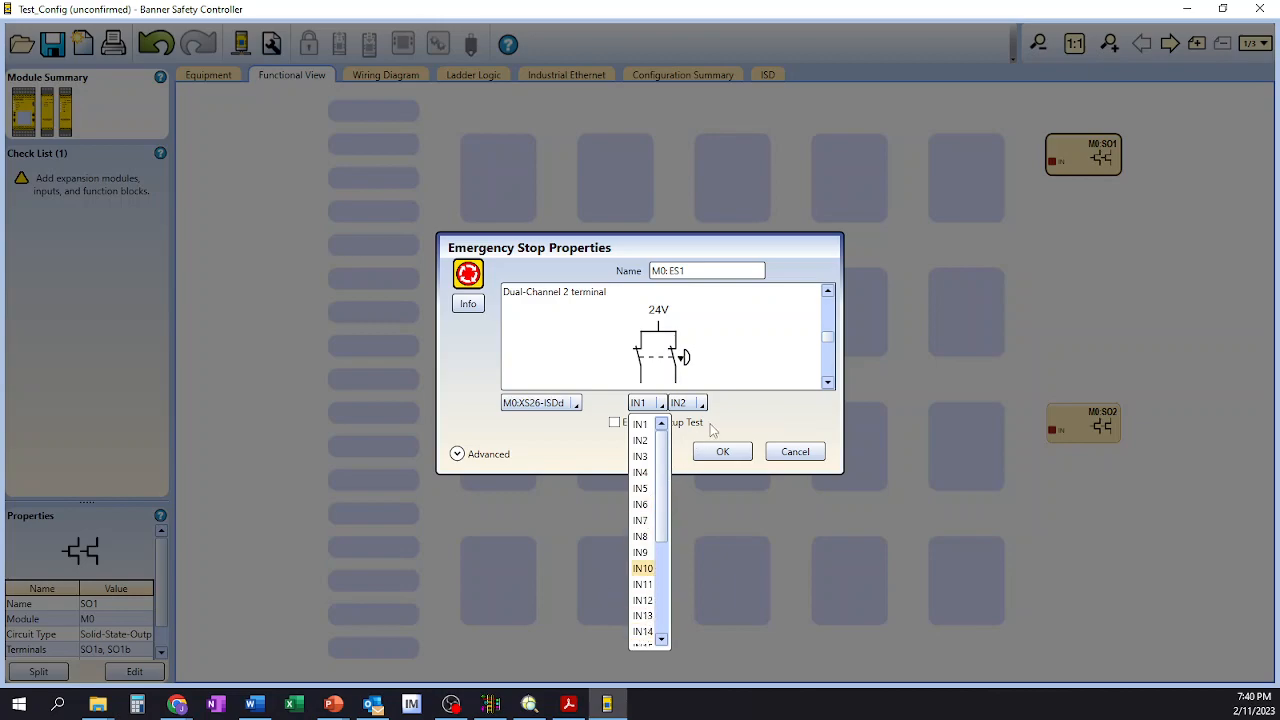
{"action": "left_click", "coordinate": [748, 411]}
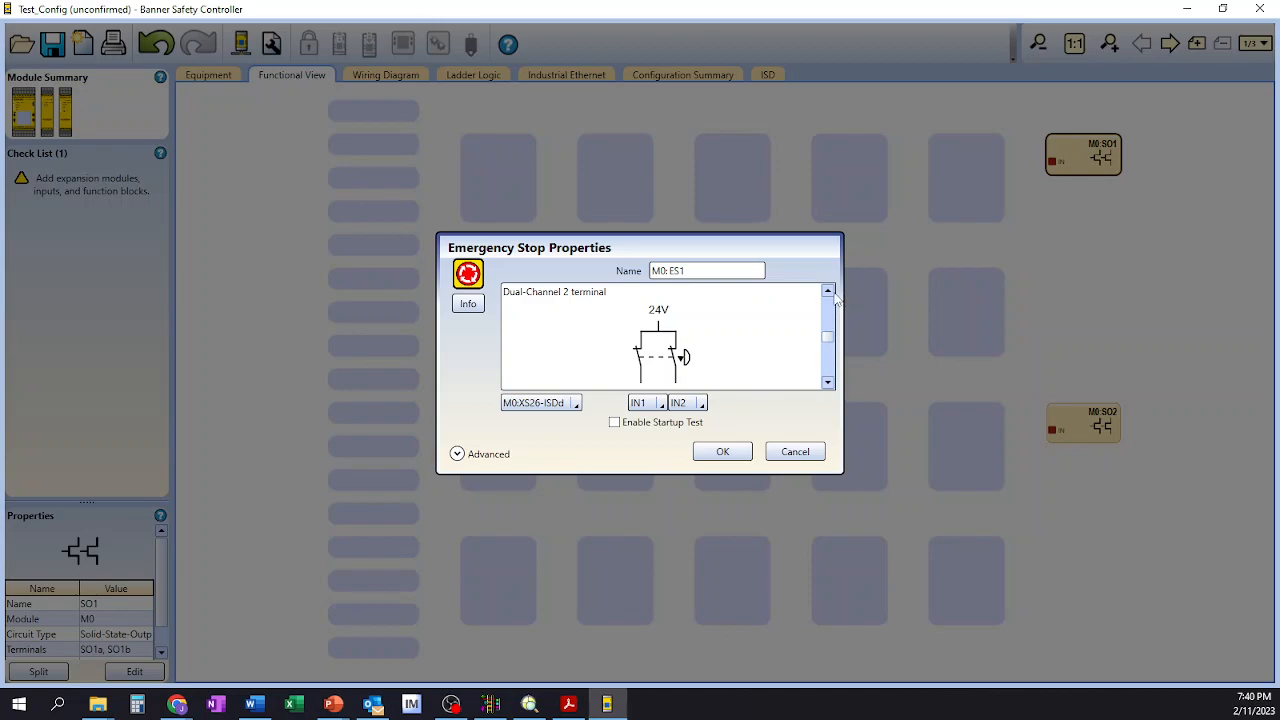
{"action": "double_click", "coordinate": [686, 271]}
{"action": "left_click", "coordinate": [752, 270]}
{"action": "double_click", "coordinate": [684, 270]}
{"action": "left_click", "coordinate": [690, 271]}
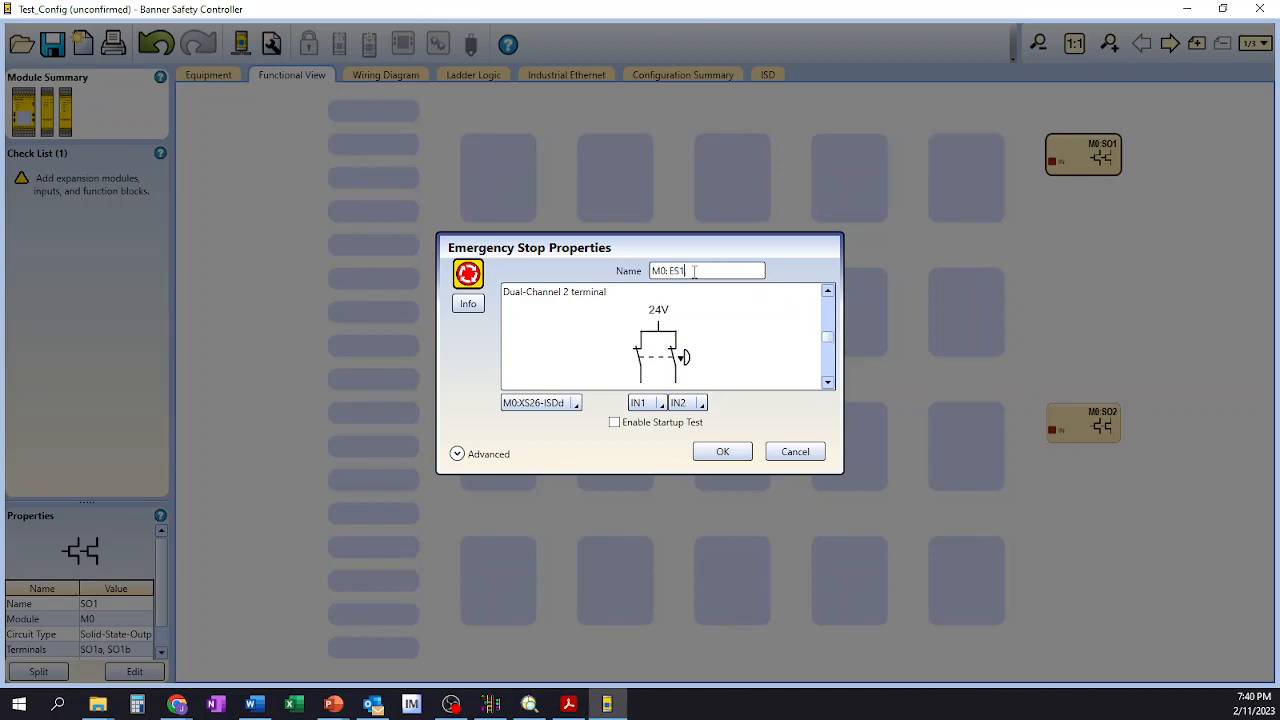
Step: Compare the single-channel circuit types, return to Dual-Channel 2 terminal and add the emergency stop on IN1 and IN2
{"action": "left_click", "coordinate": [828, 291]}
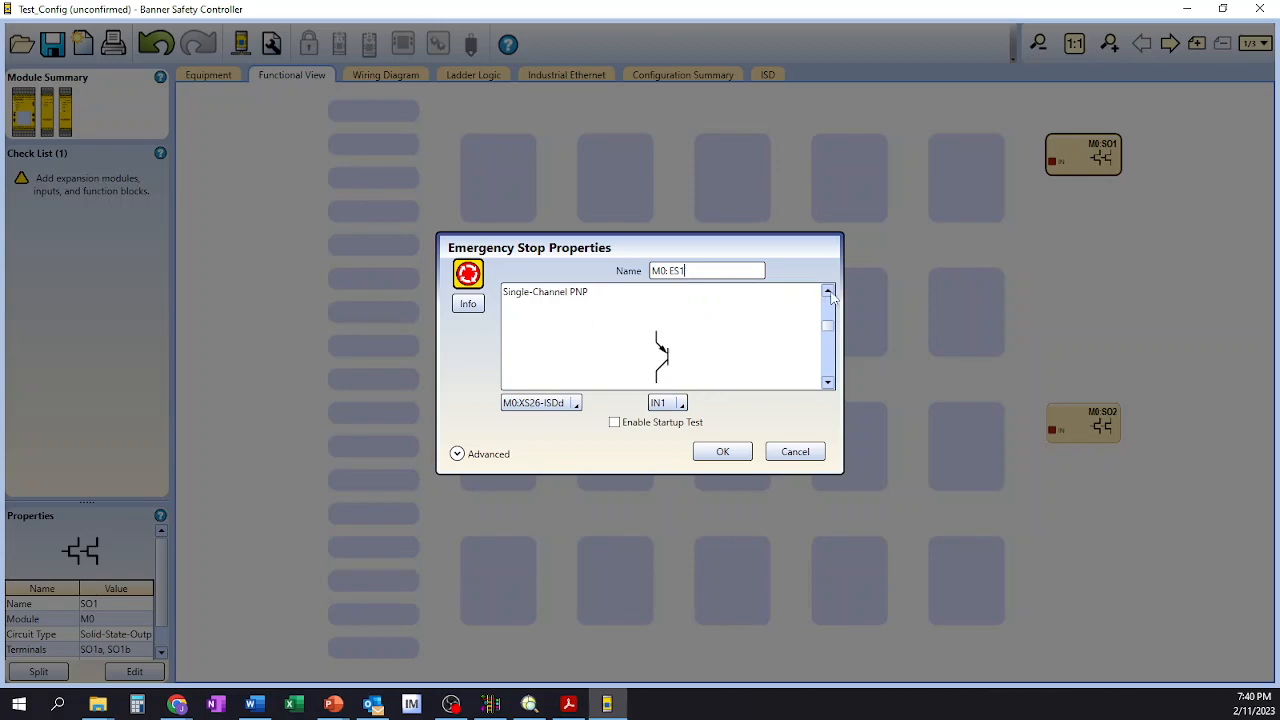
{"action": "left_click", "coordinate": [828, 291]}
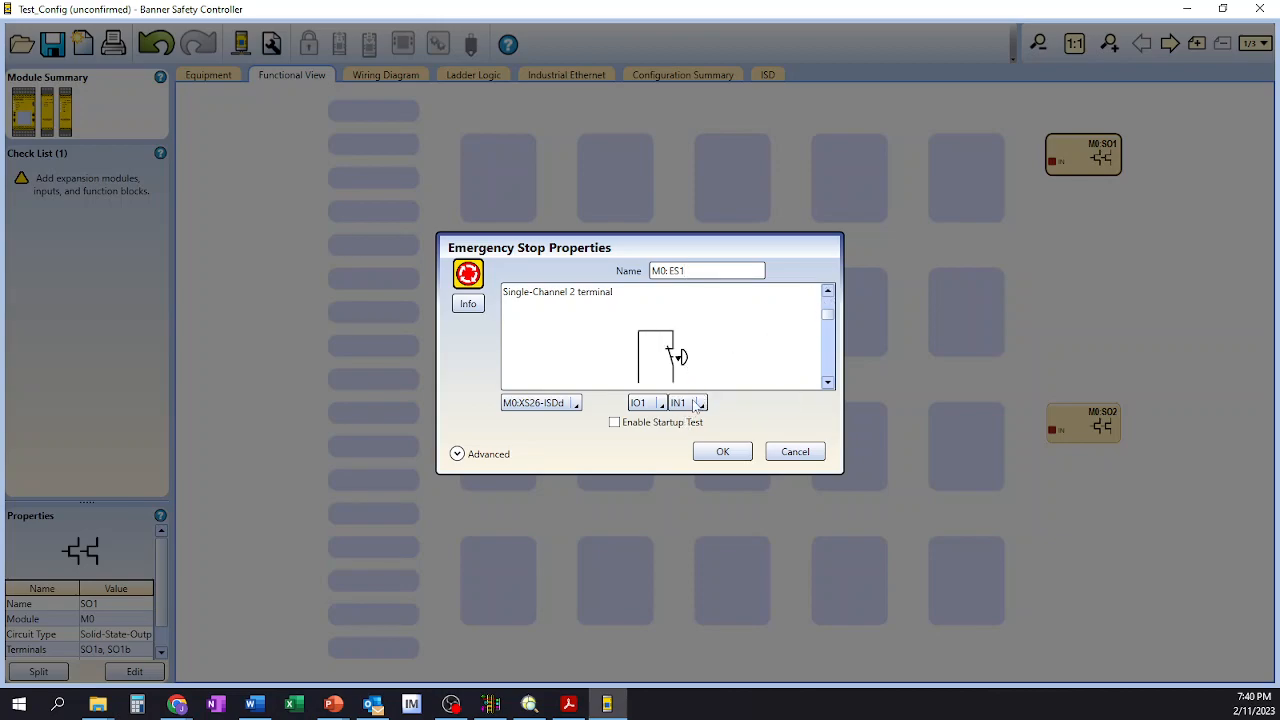
{"action": "left_click", "coordinate": [827, 292]}
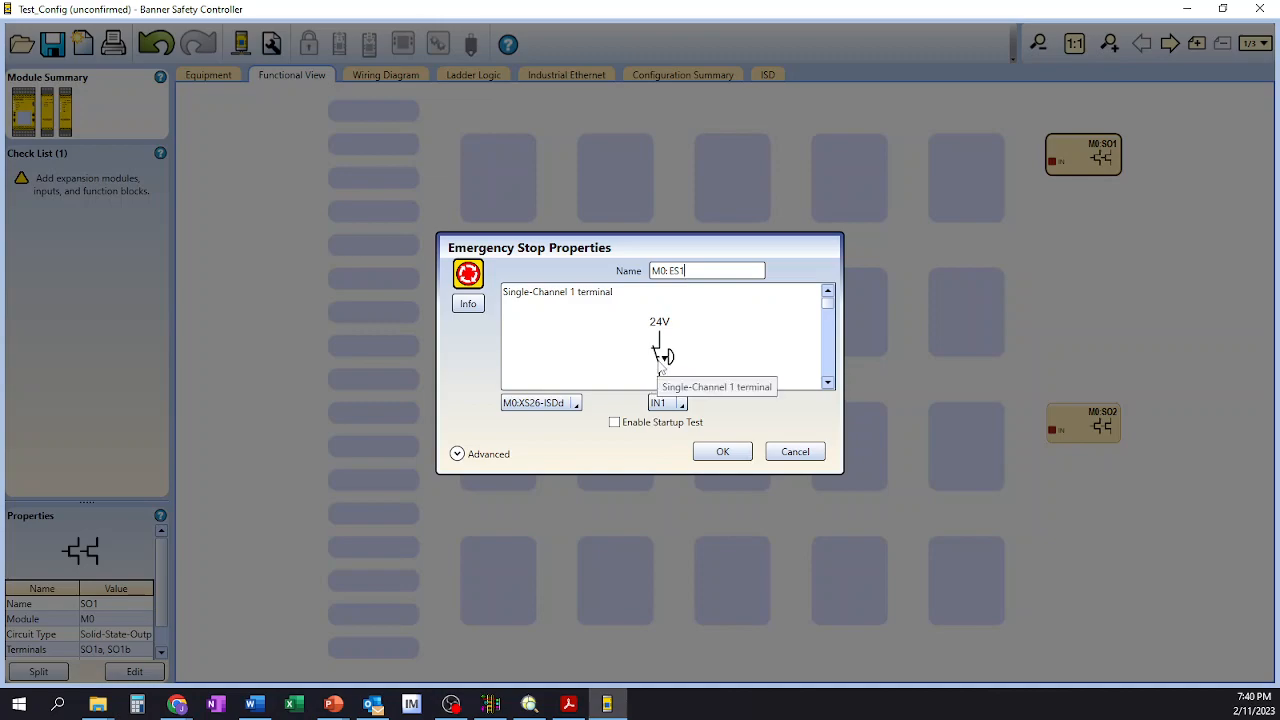
{"action": "left_click", "coordinate": [828, 383]}
{"action": "left_click", "coordinate": [828, 383]}
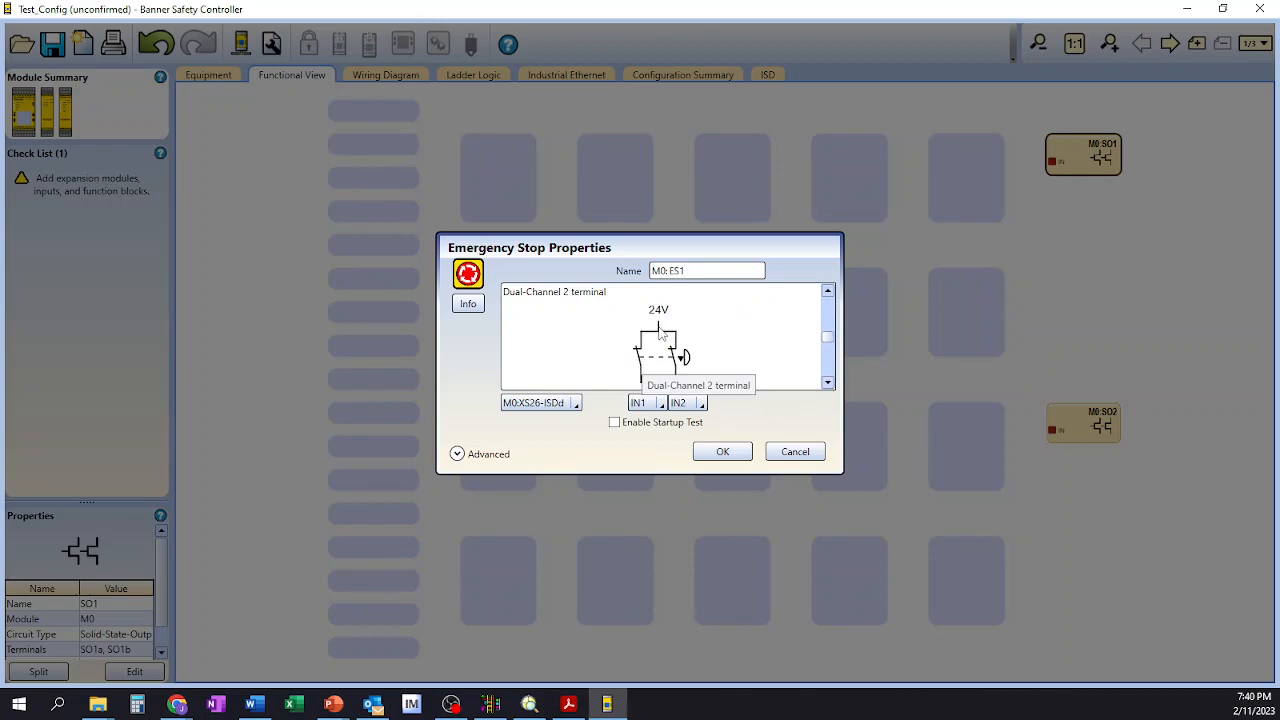
{"action": "left_click", "coordinate": [722, 452]}
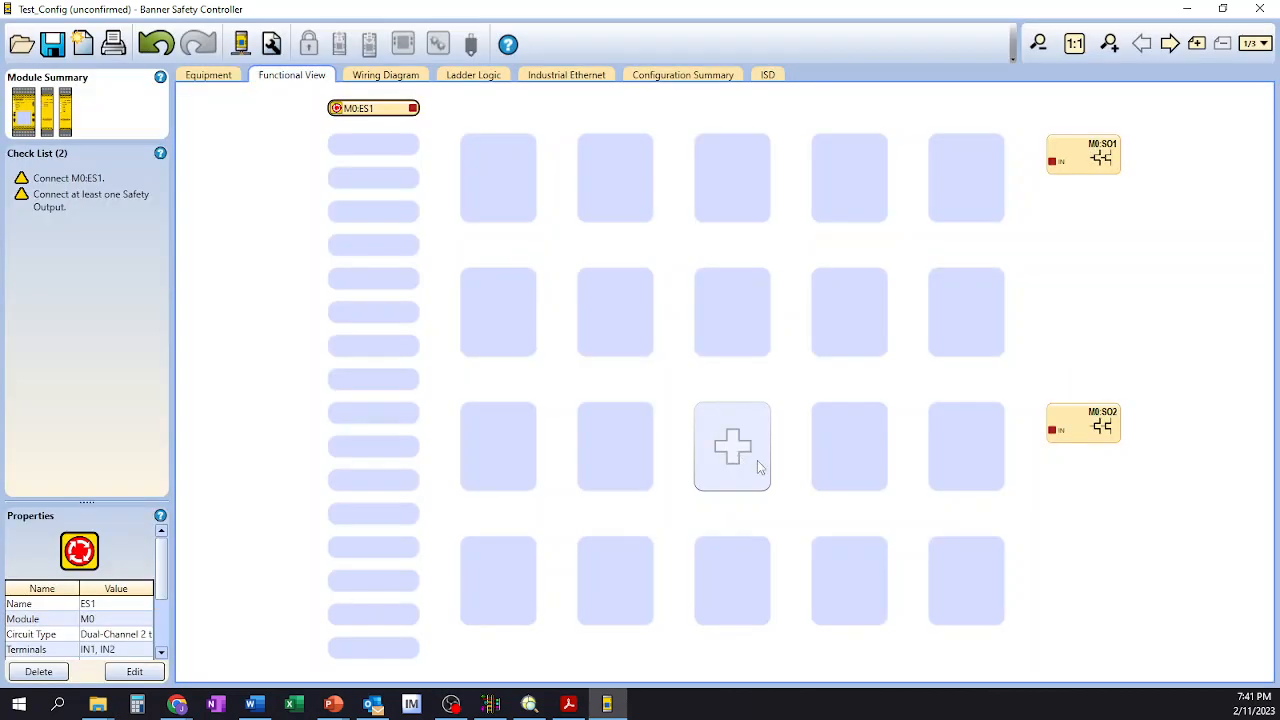
Step: Add a second emergency stop in the next input slot as Dual-Channel 2 terminal on IN3 and IN4
{"action": "left_click", "coordinate": [375, 147]}
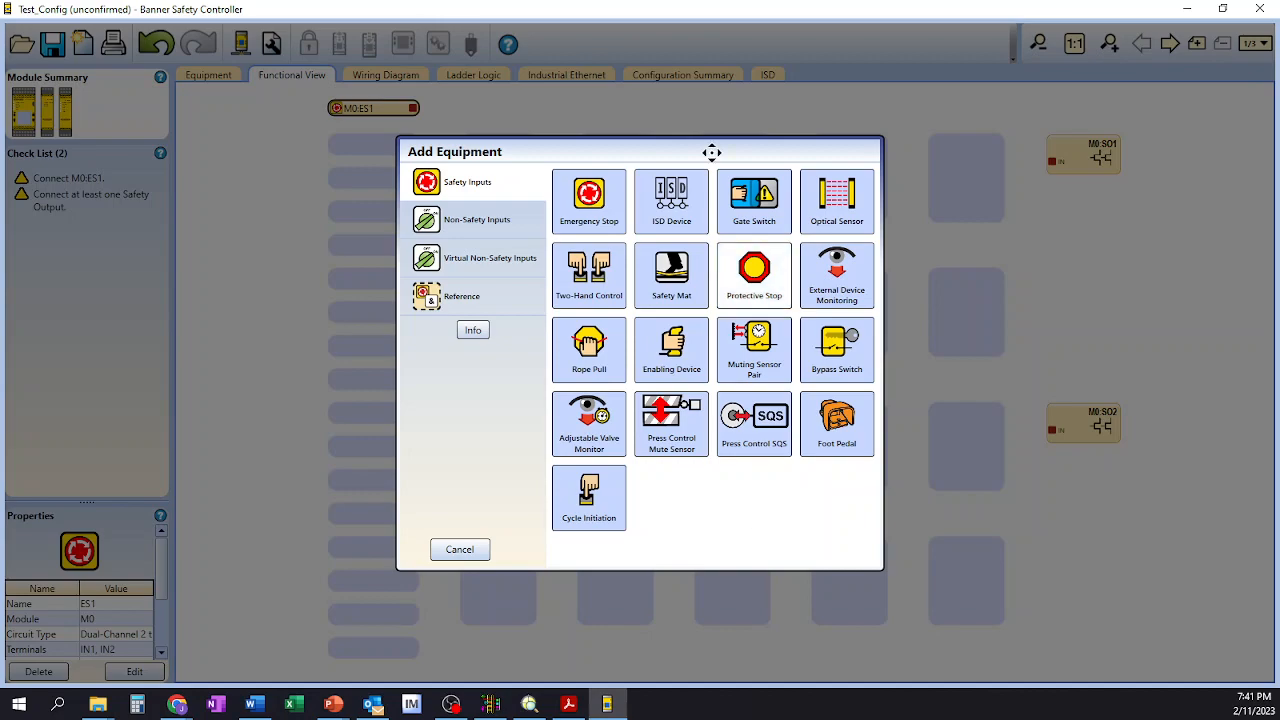
{"action": "left_click", "coordinate": [597, 224]}
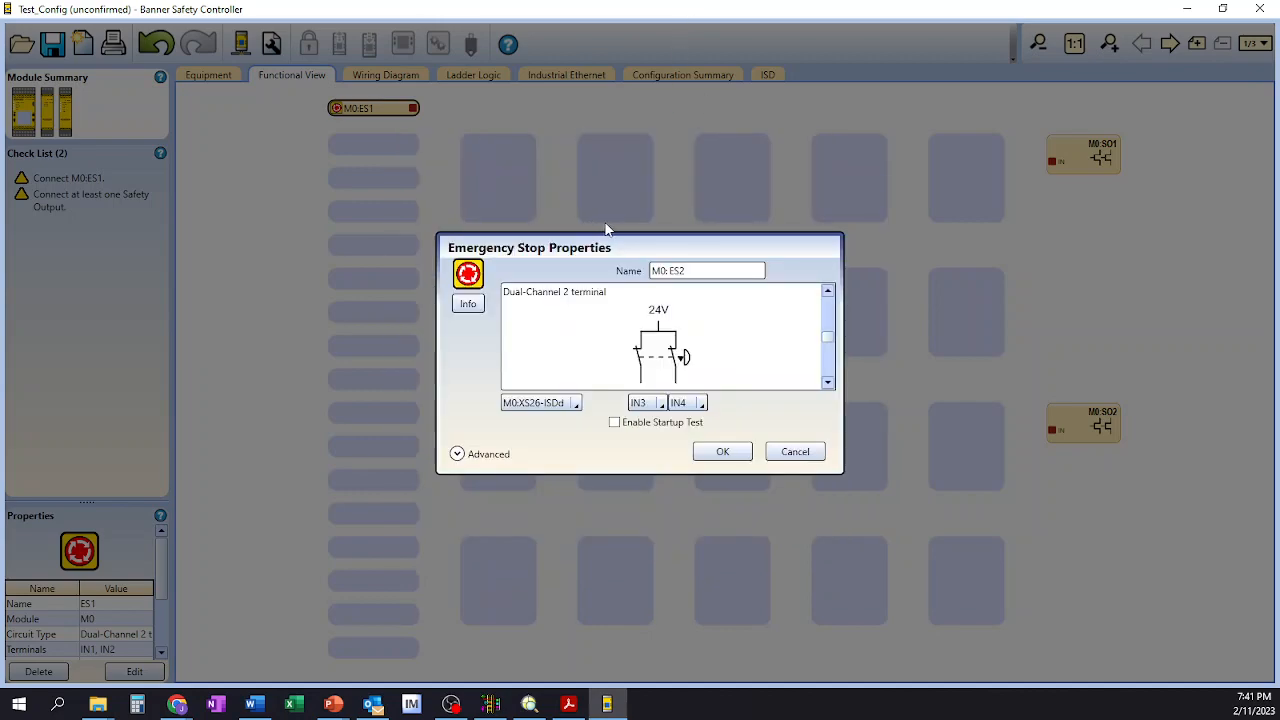
{"action": "left_click", "coordinate": [723, 455]}
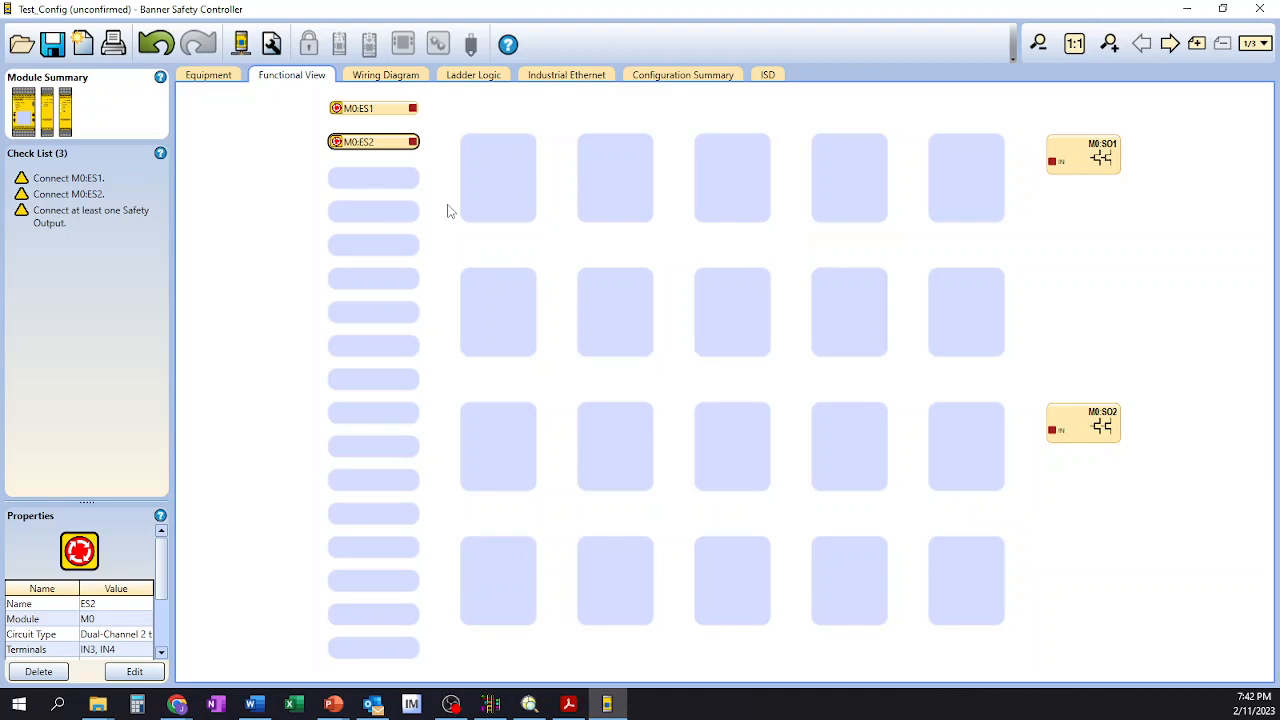
Step: Start adding a gate switch in the third input slot and review its circuit types from Dual-Channel 4 terminal to Single-Channel 1 terminal
{"action": "left_click", "coordinate": [394, 183]}
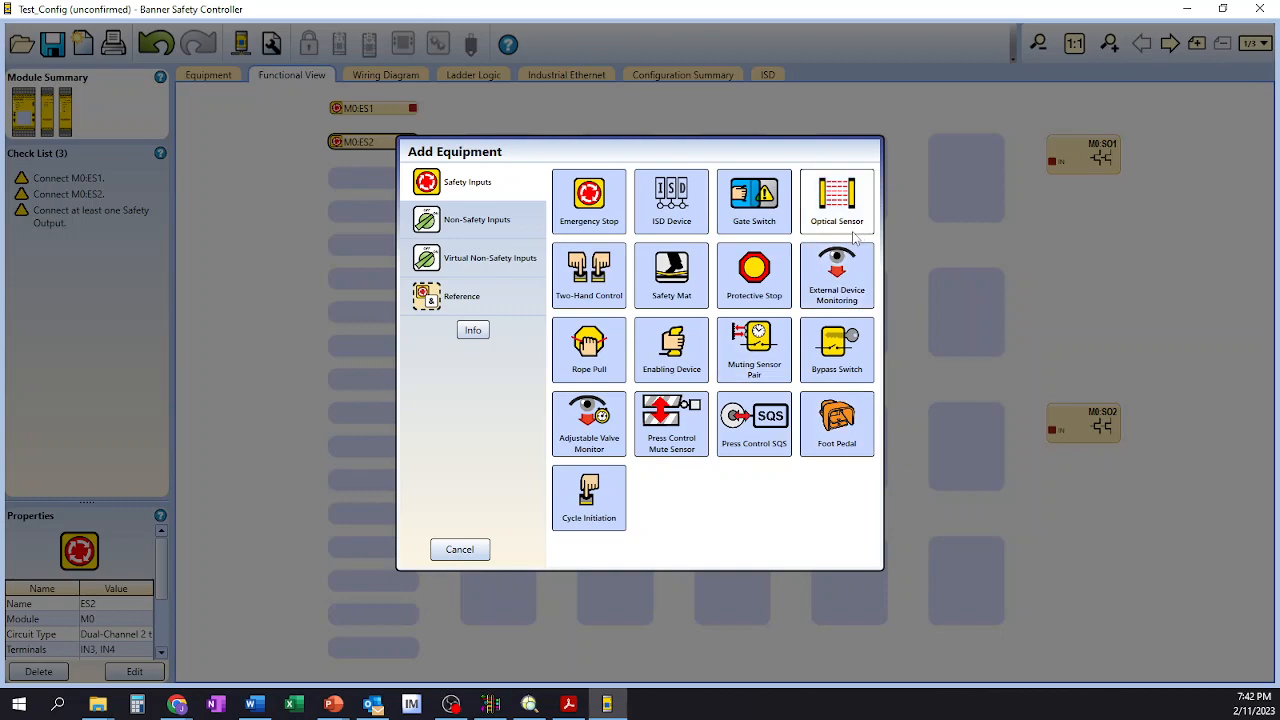
{"action": "left_click", "coordinate": [757, 220]}
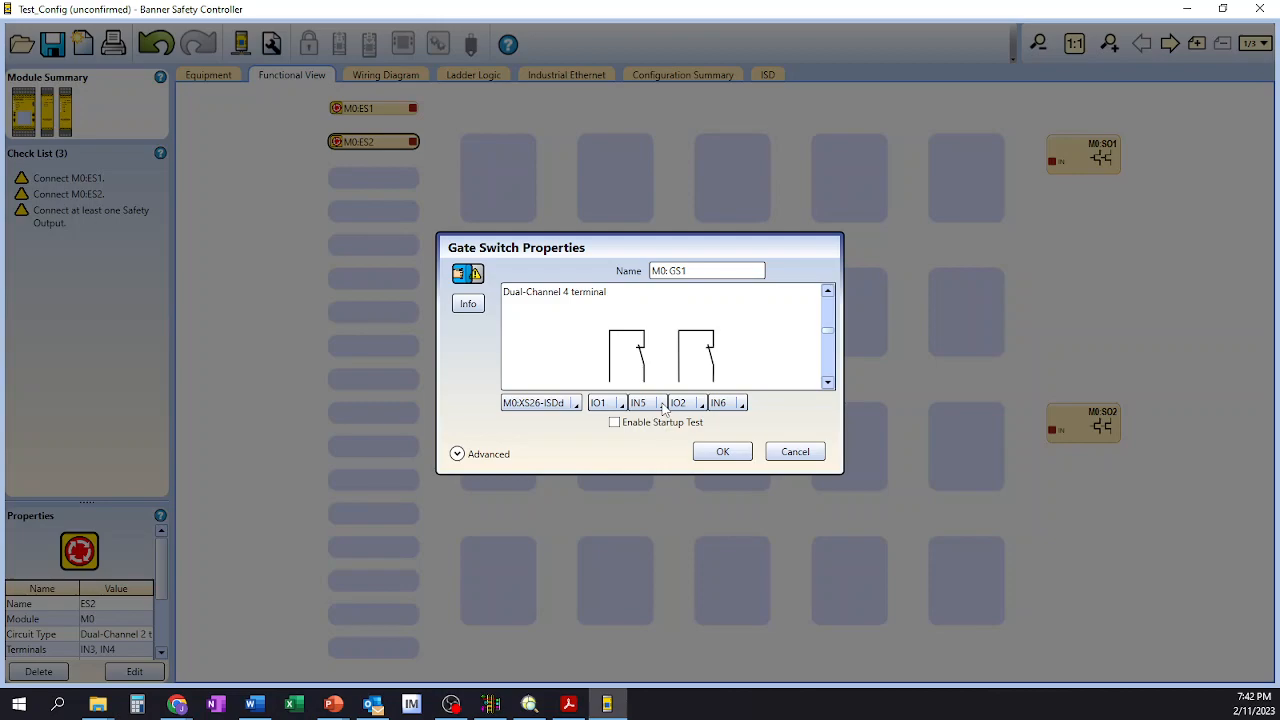
{"action": "left_click", "coordinate": [828, 292]}
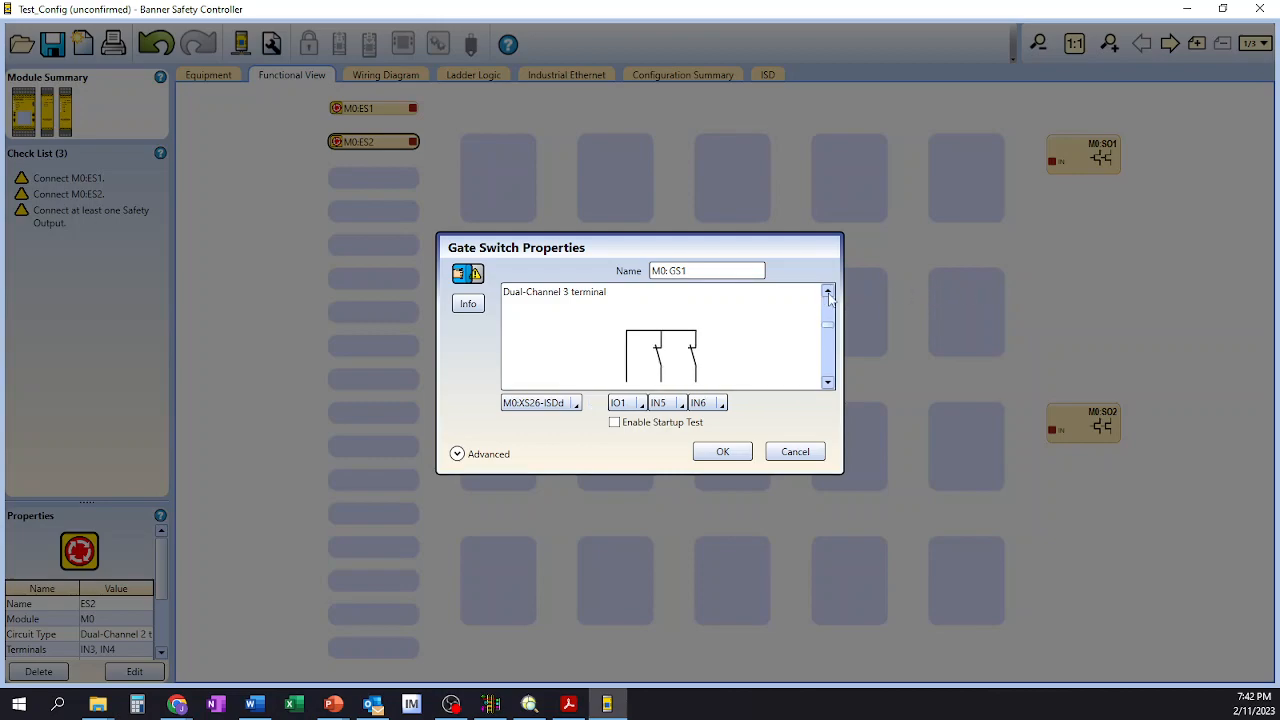
{"action": "left_click", "coordinate": [828, 292]}
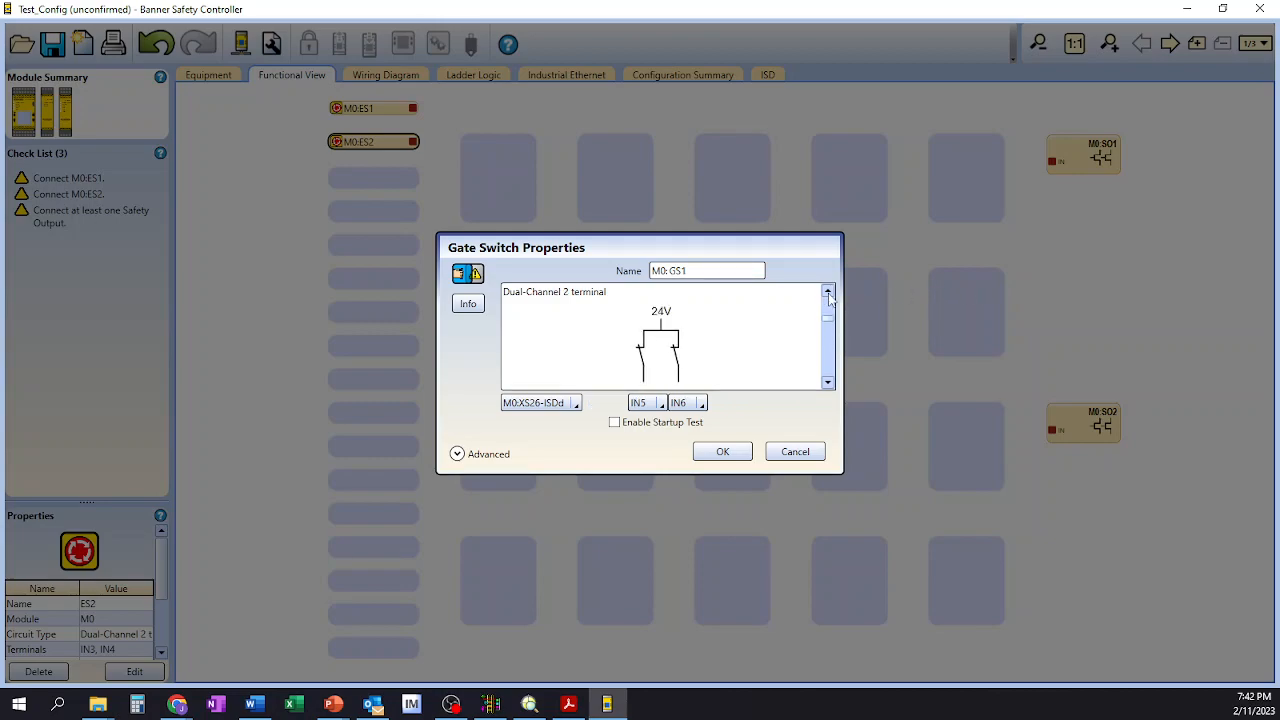
{"action": "left_click", "coordinate": [828, 292]}
{"action": "left_click", "coordinate": [828, 292]}
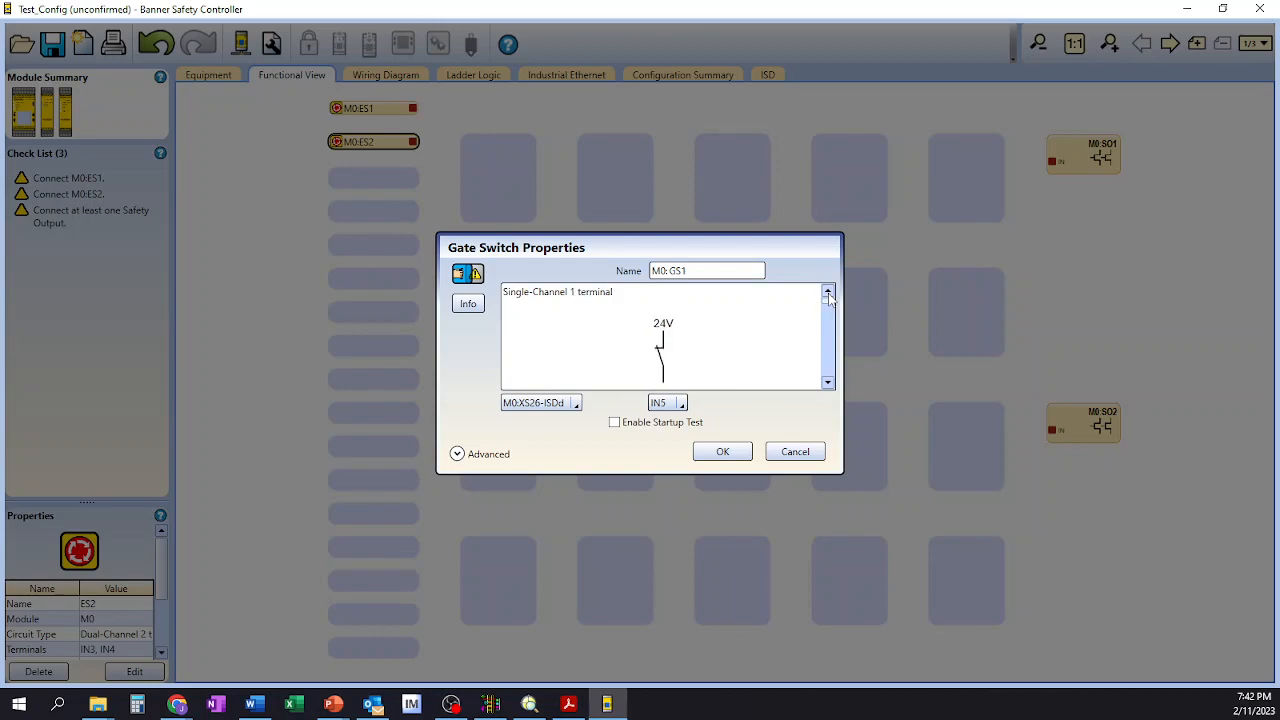
Step: Review the gate switch's remaining circuit types, from Single-Channel 1 terminal through the complementary types to Dual-Complementary PNP
{"action": "left_click", "coordinate": [828, 382]}
{"action": "left_click", "coordinate": [828, 382]}
{"action": "left_click", "coordinate": [828, 382]}
{"action": "left_click", "coordinate": [828, 382]}
{"action": "left_click", "coordinate": [828, 382]}
{"action": "left_click", "coordinate": [828, 292]}
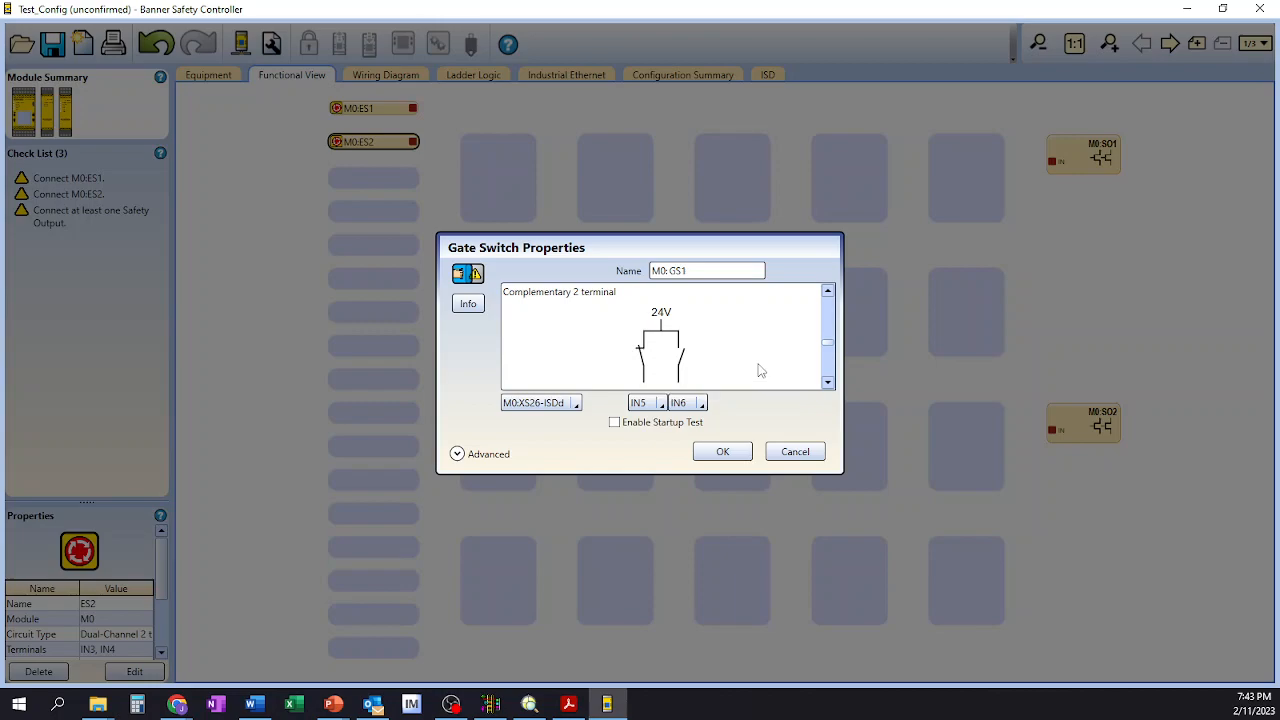
{"action": "left_click", "coordinate": [828, 382]}
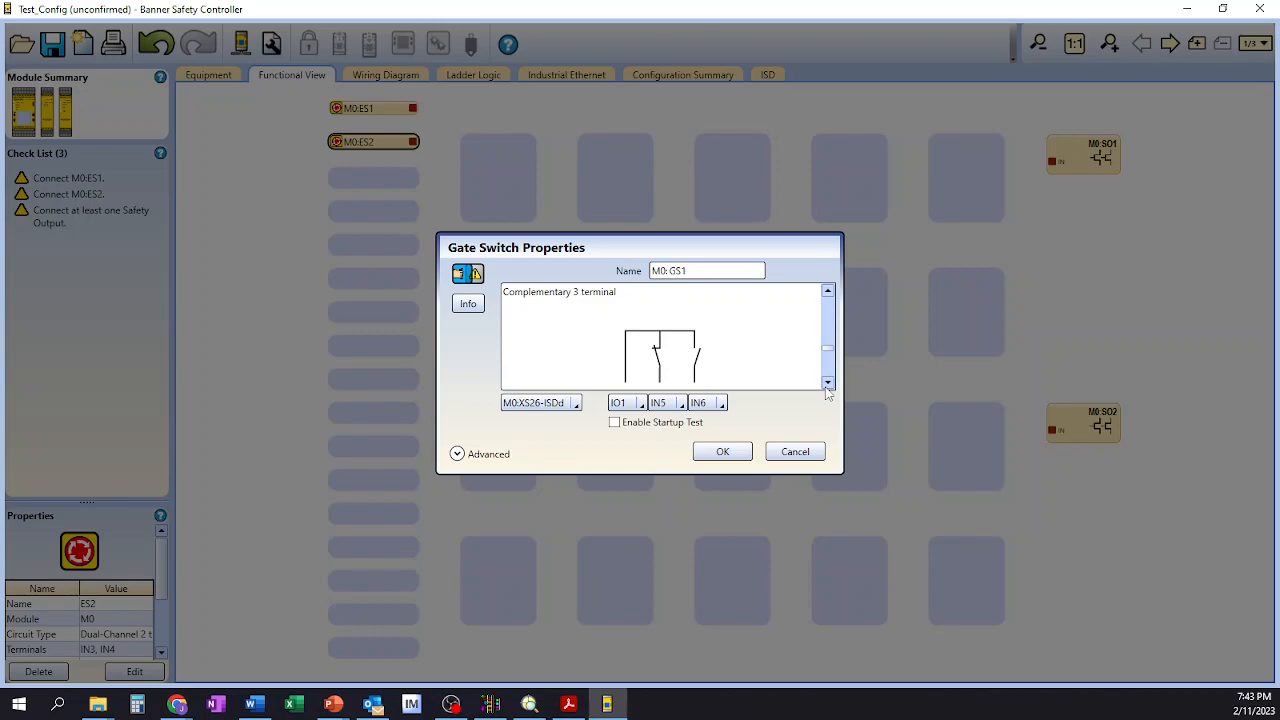
{"action": "left_click", "coordinate": [828, 383]}
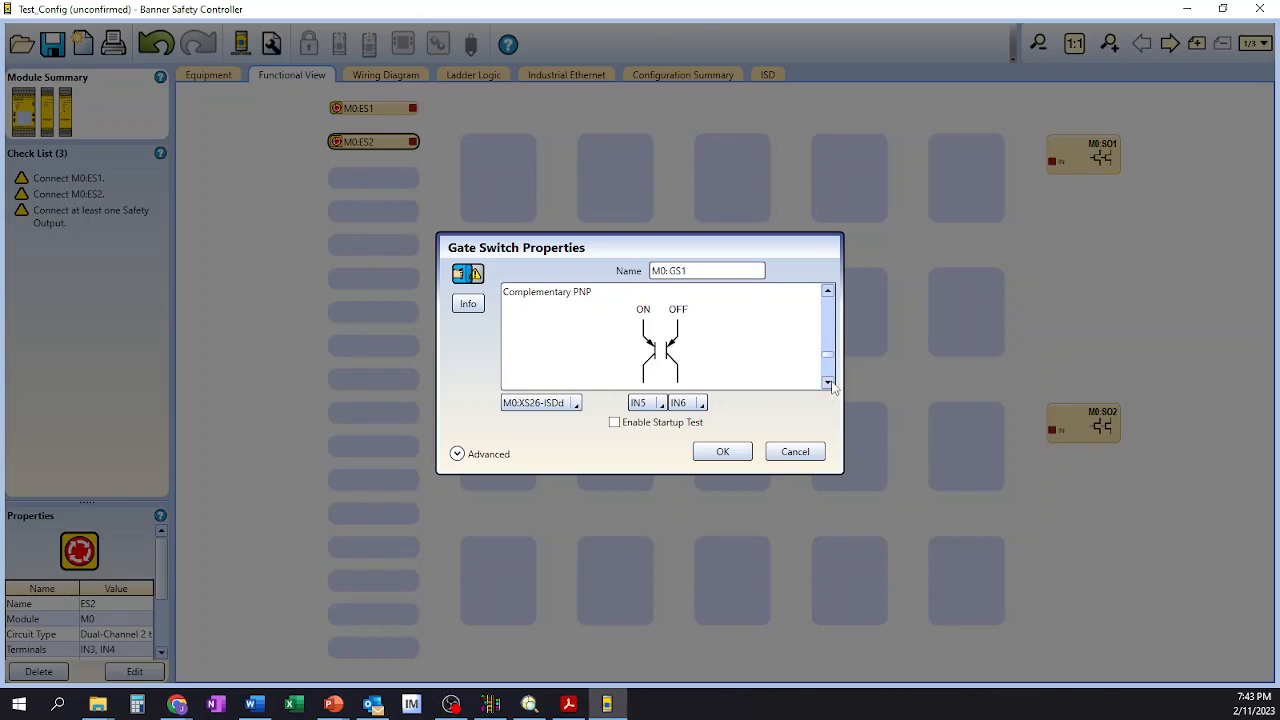
{"action": "left_click", "coordinate": [828, 383]}
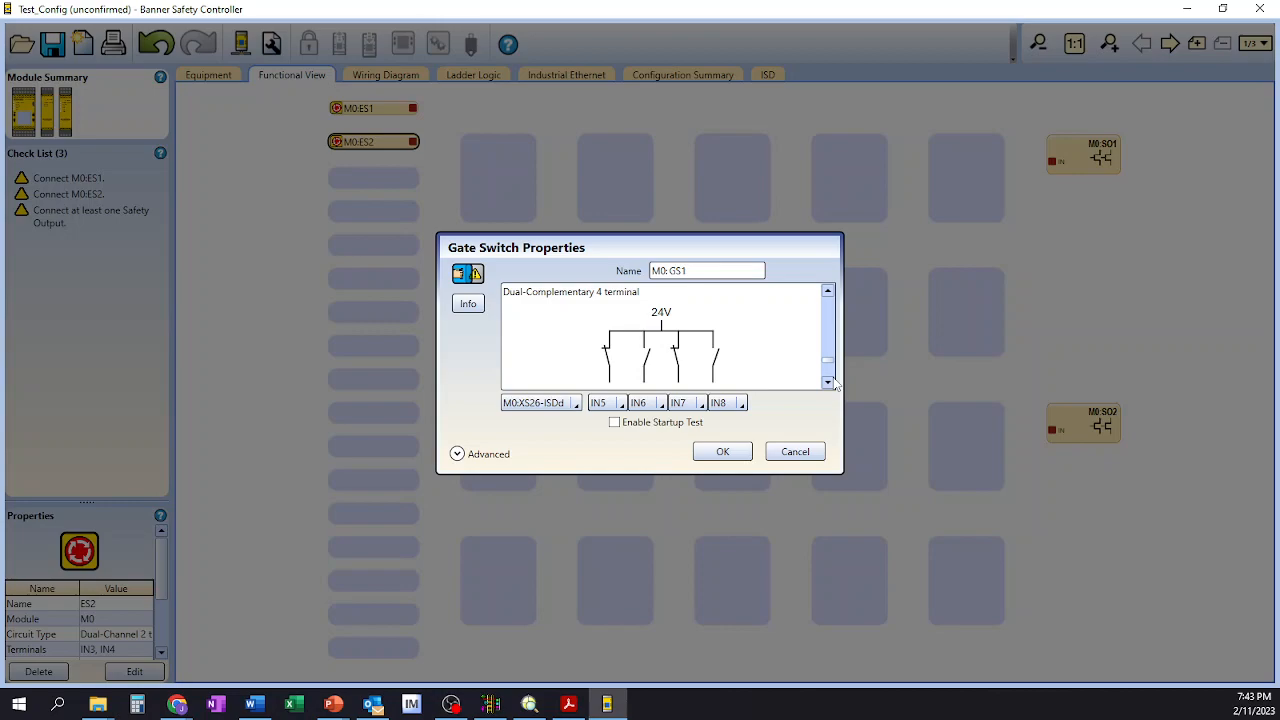
{"action": "left_click", "coordinate": [829, 384]}
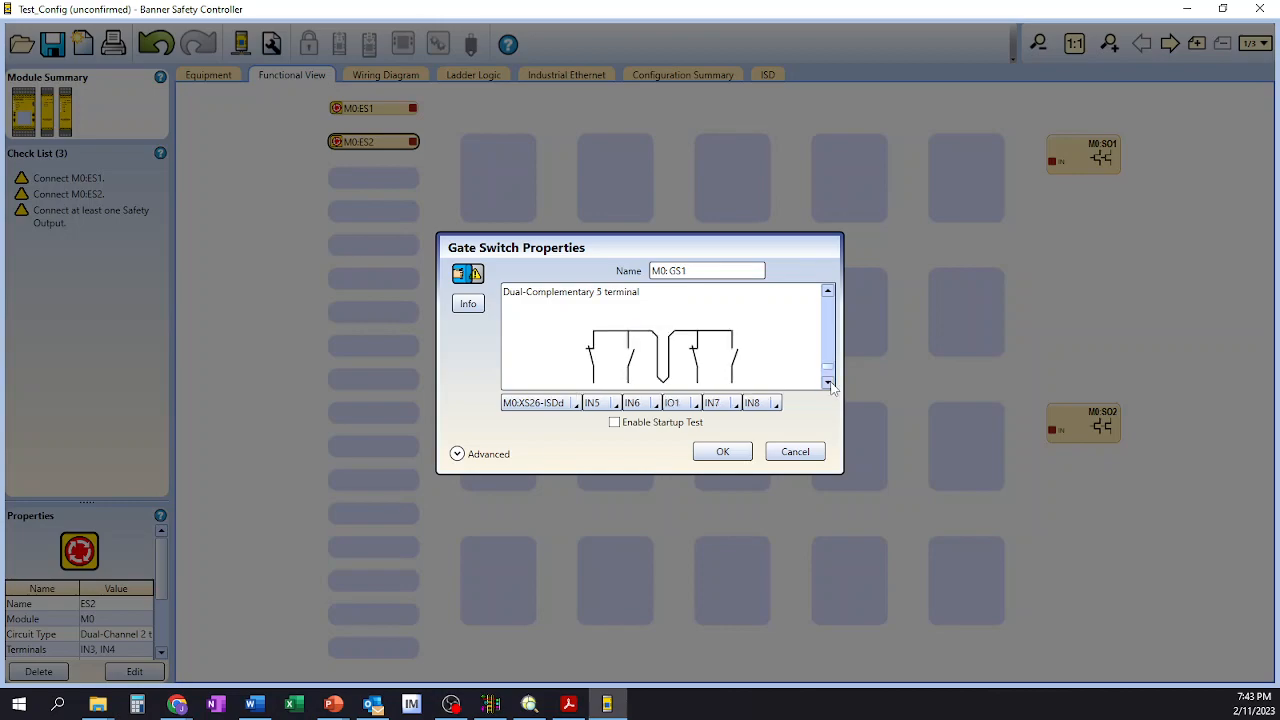
{"action": "left_click", "coordinate": [829, 384]}
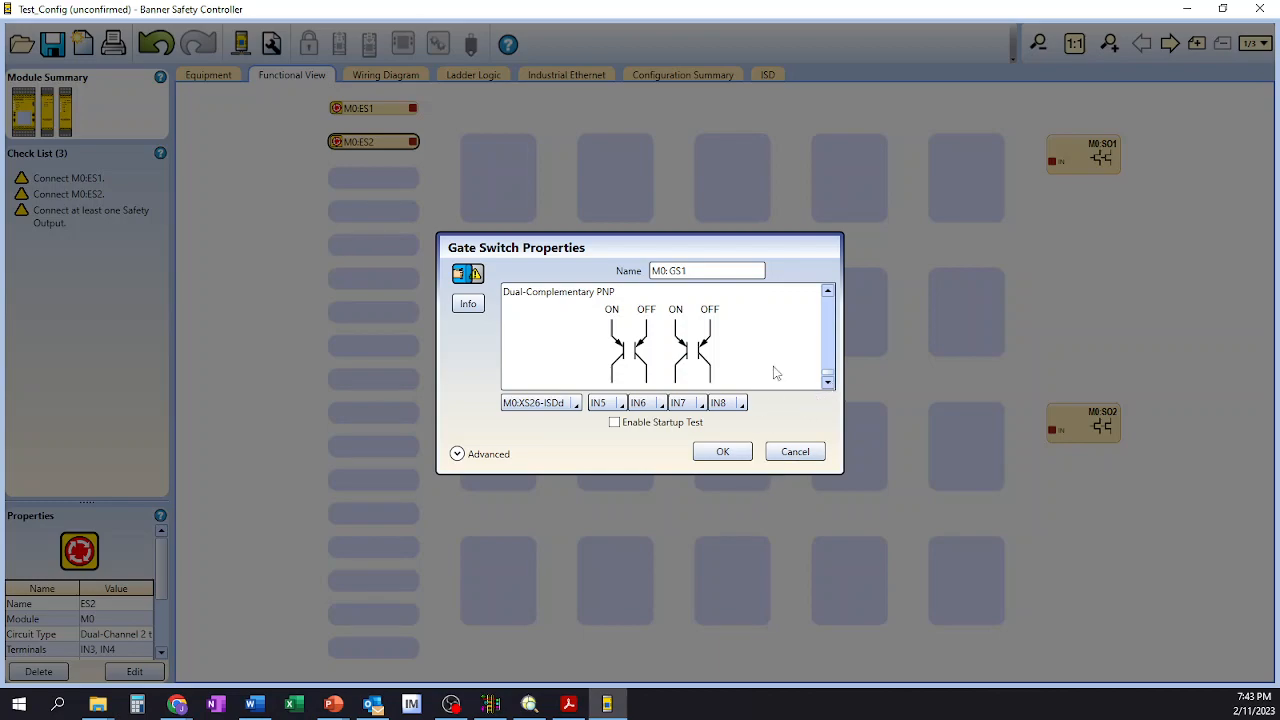
Step: Return the gate switch's circuit type to Dual-Channel 2 terminal and add it on IN5 and IN6
{"action": "left_click", "coordinate": [828, 296]}
{"action": "left_click", "coordinate": [828, 296]}
{"action": "left_click", "coordinate": [828, 296]}
{"action": "left_click", "coordinate": [828, 296]}
{"action": "left_click", "coordinate": [828, 294]}
{"action": "left_click", "coordinate": [828, 294]}
{"action": "left_click", "coordinate": [828, 294]}
{"action": "left_click", "coordinate": [828, 294]}
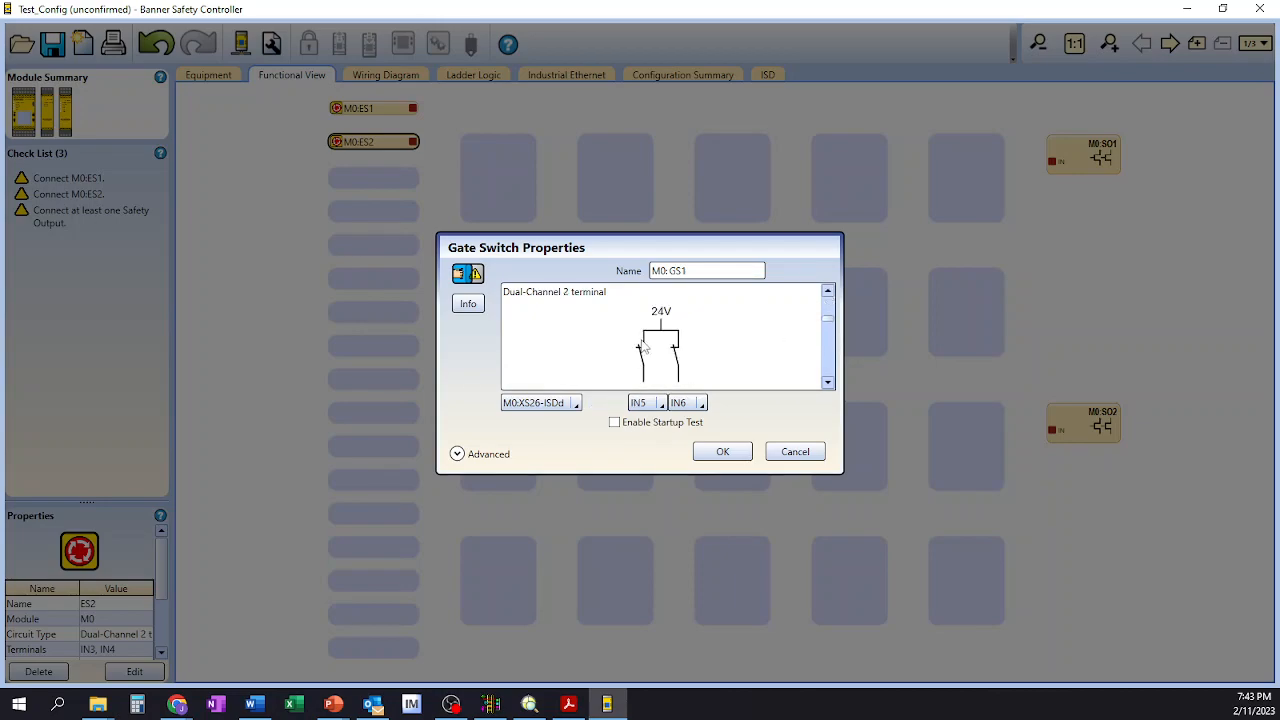
{"action": "left_click", "coordinate": [745, 451]}
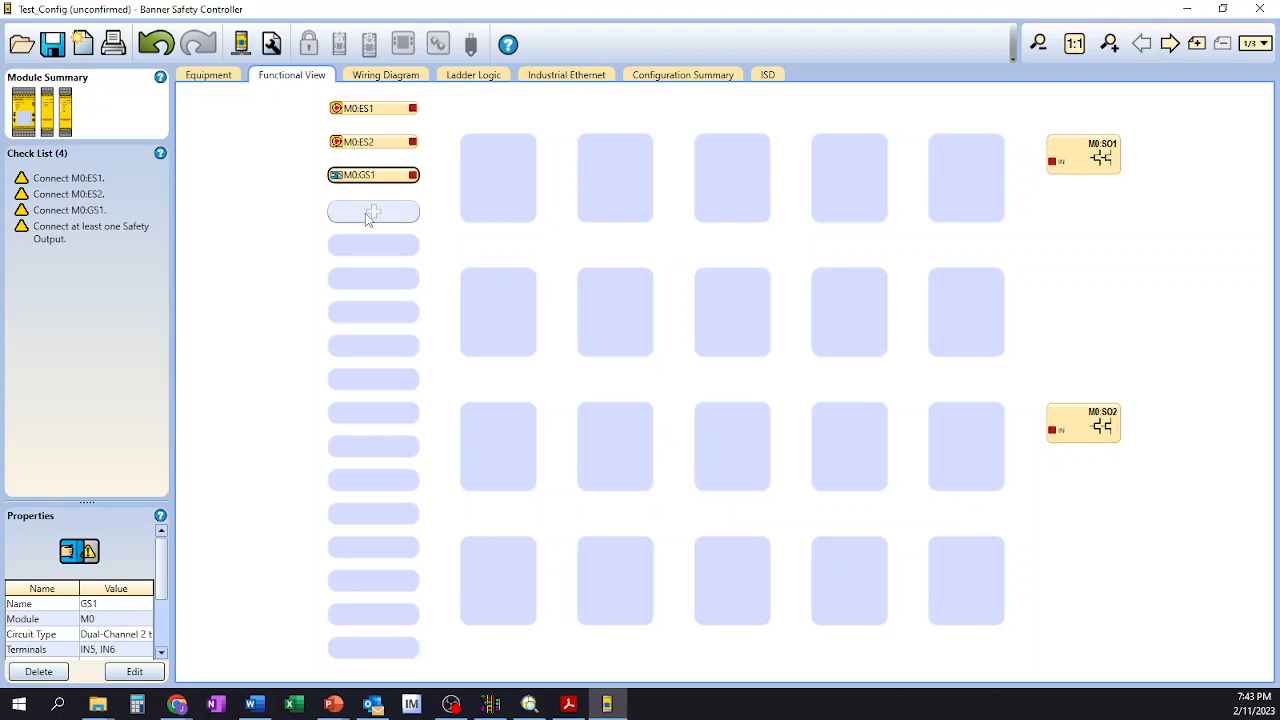
Step: Add a second gate switch in the fourth input slot as Dual-Channel 2 terminal on IN7 and IN8
{"action": "left_click", "coordinate": [370, 214]}
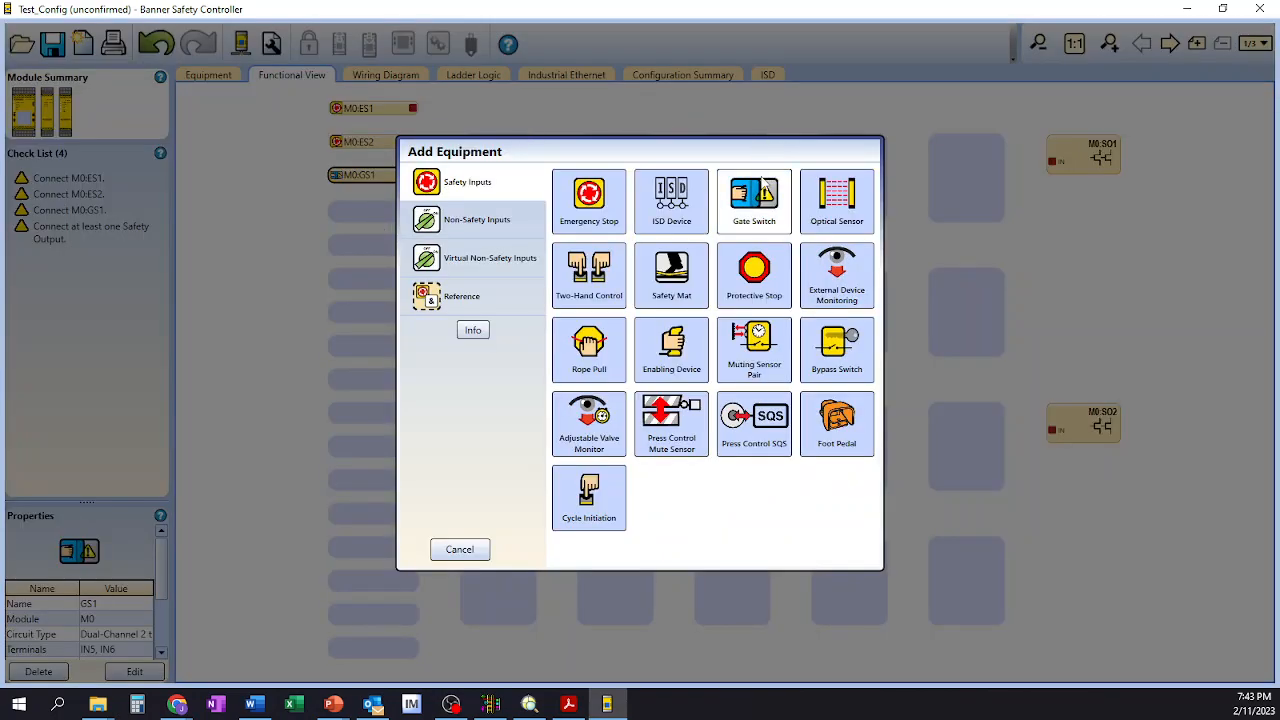
{"action": "left_click", "coordinate": [755, 195]}
{"action": "left_click", "coordinate": [733, 454]}
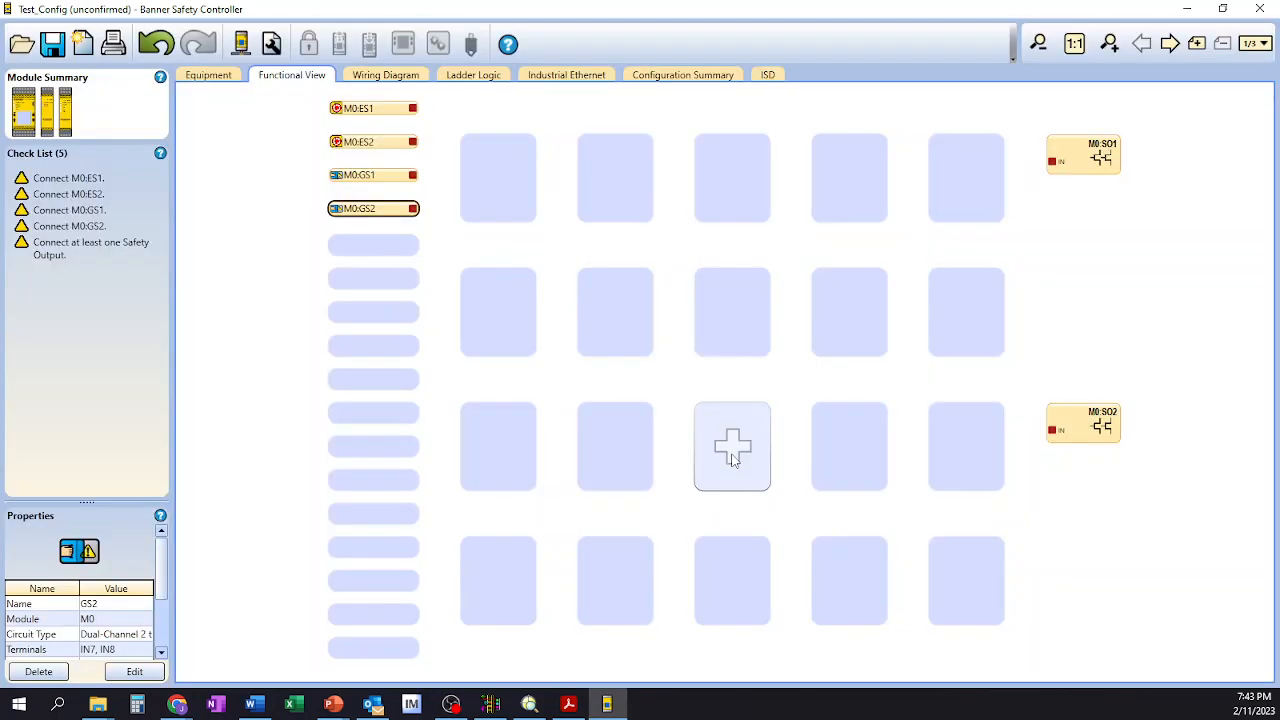
Step: Compare the optical sensor's circuit types and add the sensor in the fifth input slot as Dual-Channel PNP on IN9 and IN10
{"action": "left_click", "coordinate": [384, 250]}
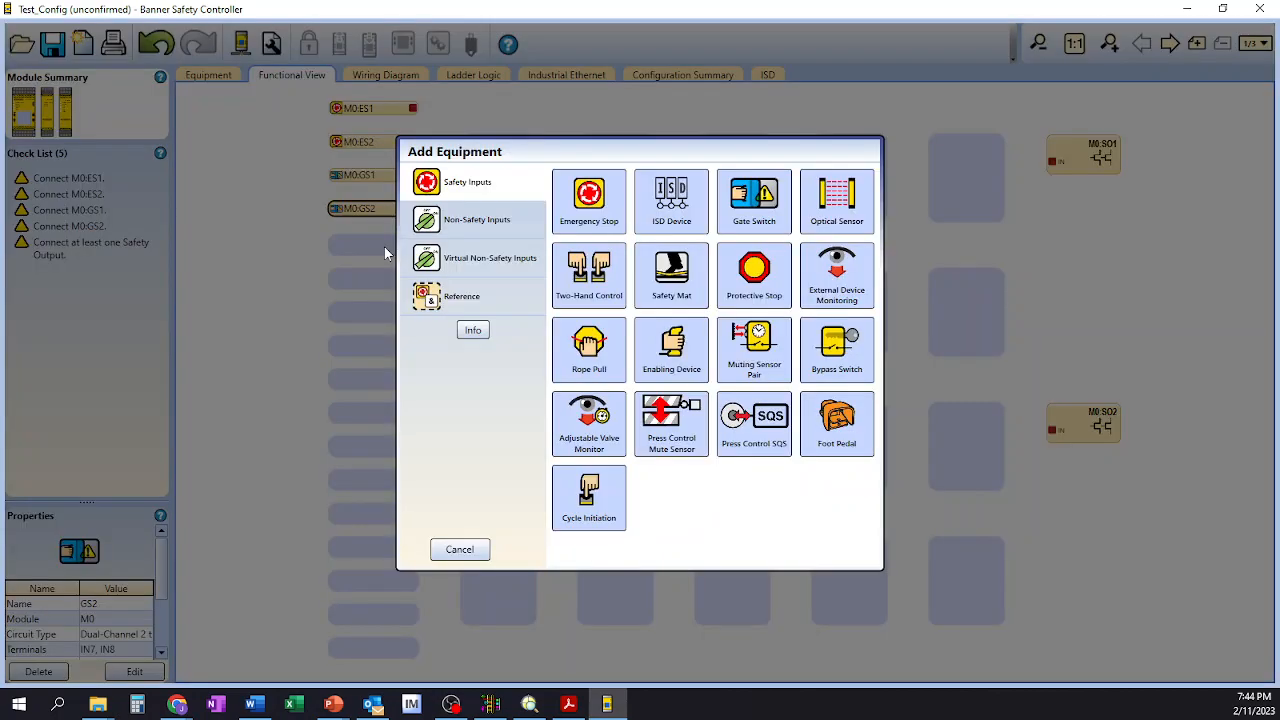
{"action": "left_click", "coordinate": [829, 224]}
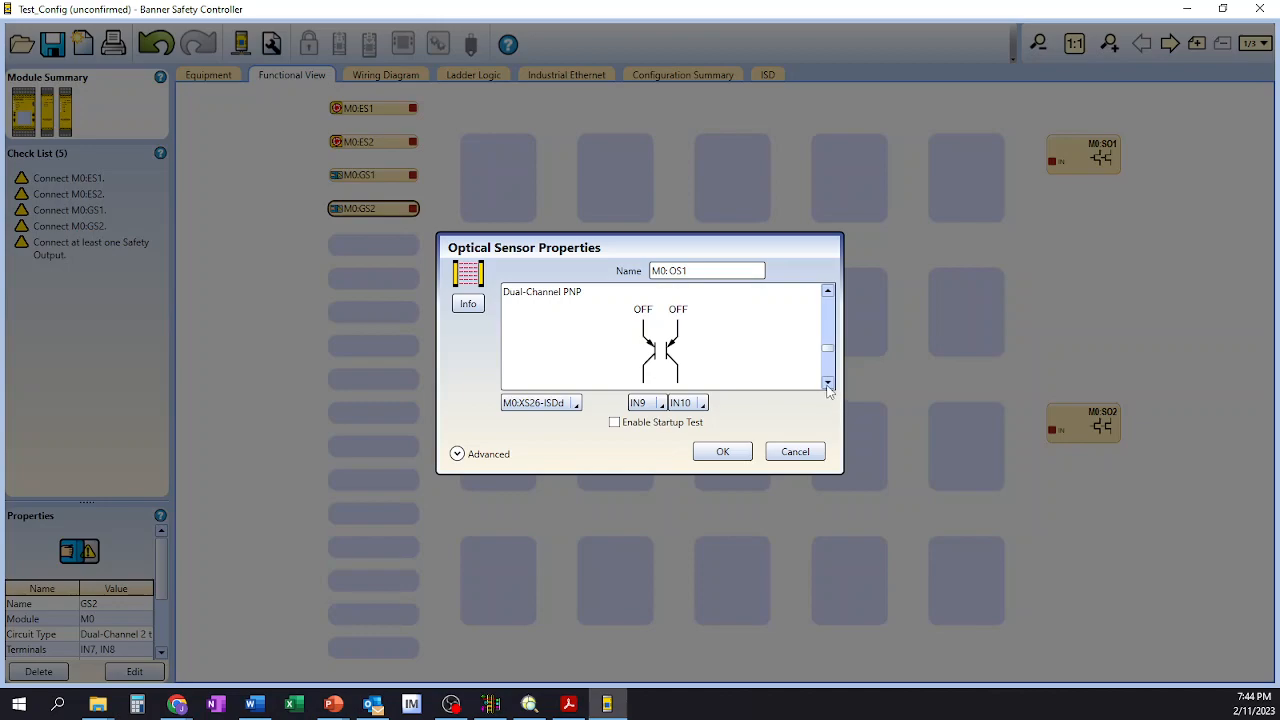
{"action": "left_click", "coordinate": [827, 384]}
{"action": "left_click", "coordinate": [827, 384]}
{"action": "left_click", "coordinate": [827, 384]}
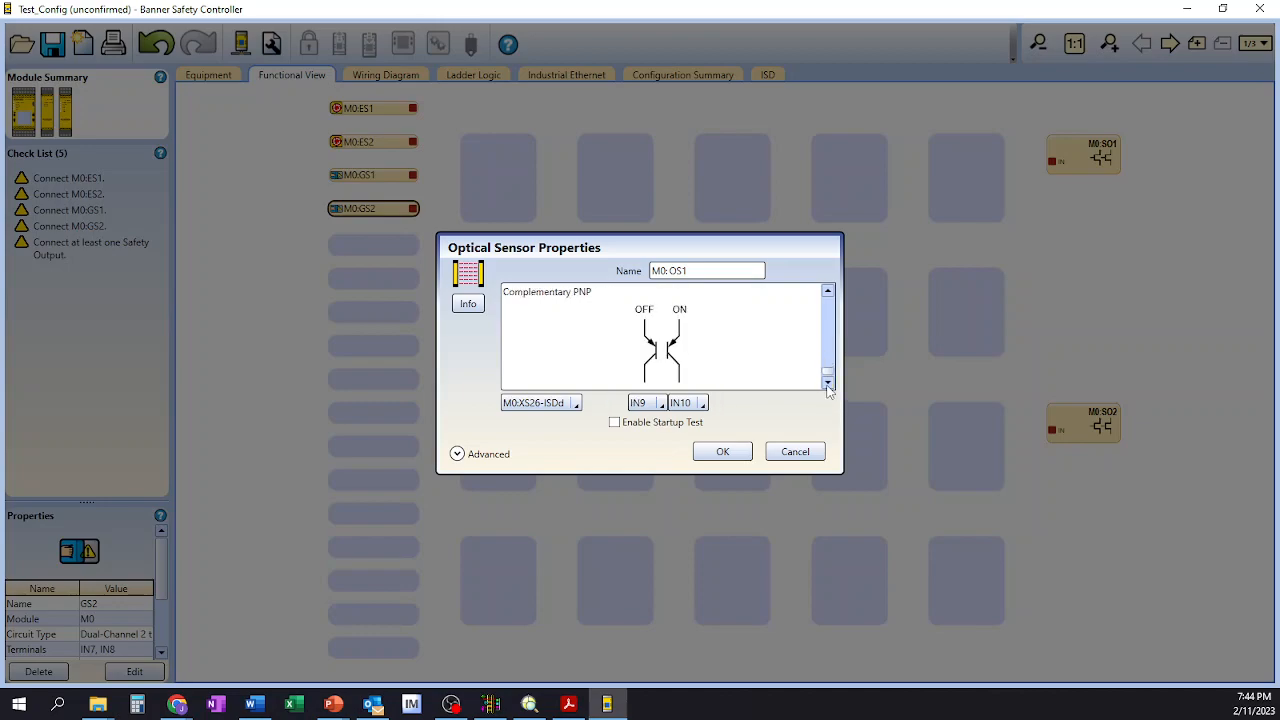
{"action": "left_click", "coordinate": [828, 290]}
{"action": "left_click", "coordinate": [828, 290]}
{"action": "left_click", "coordinate": [828, 290]}
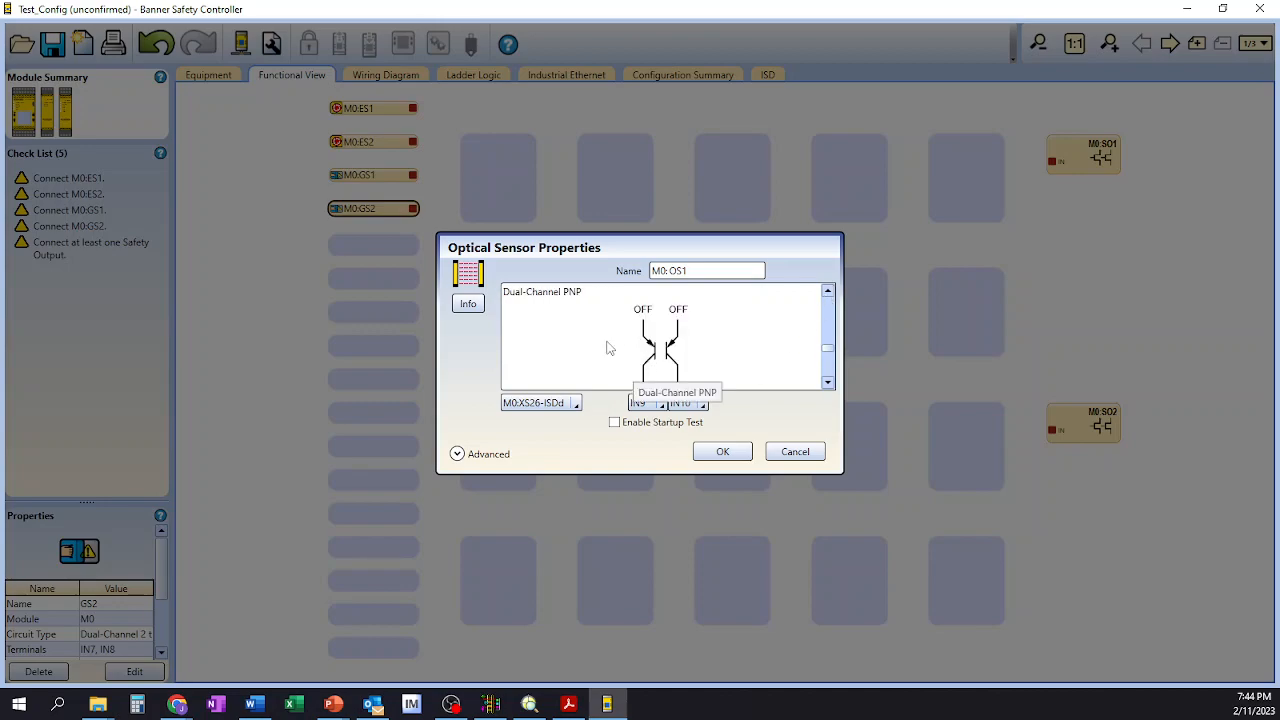
{"action": "left_click", "coordinate": [724, 452]}
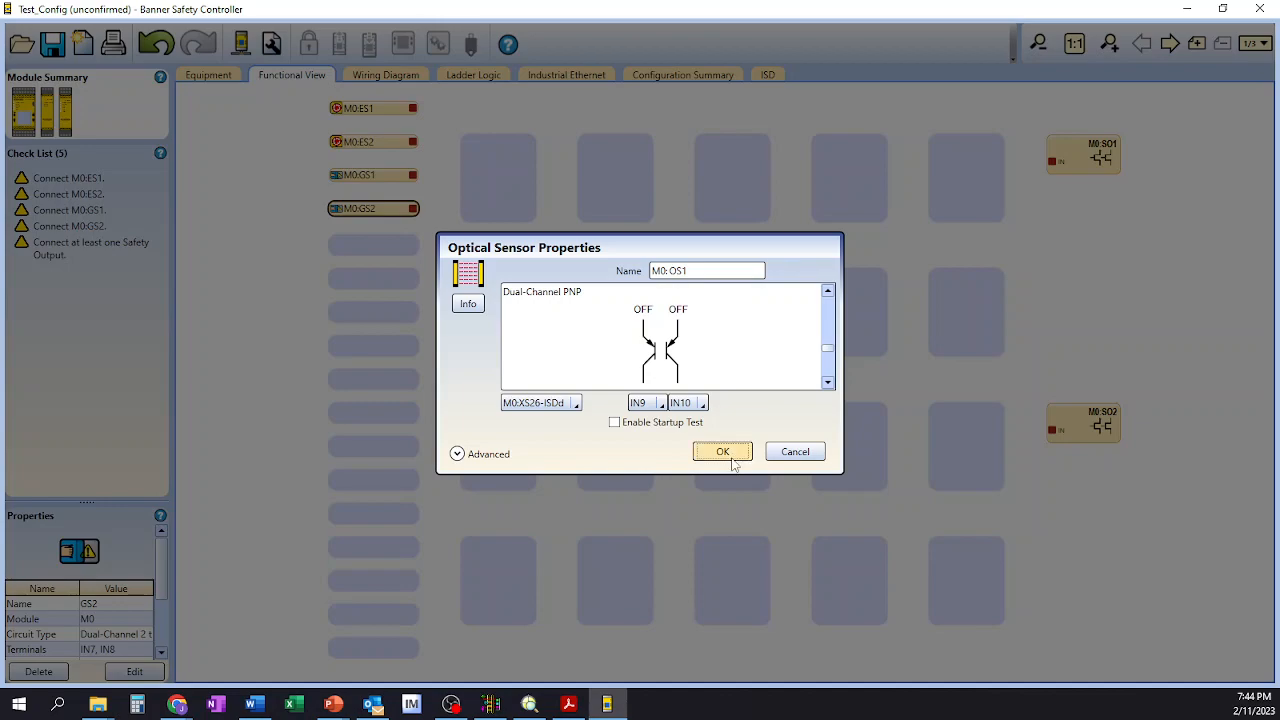
Step: Add a two-hand control in the sixth input slot as Dual-Complementary PNP on IN11 to IN14
{"action": "left_click", "coordinate": [367, 284]}
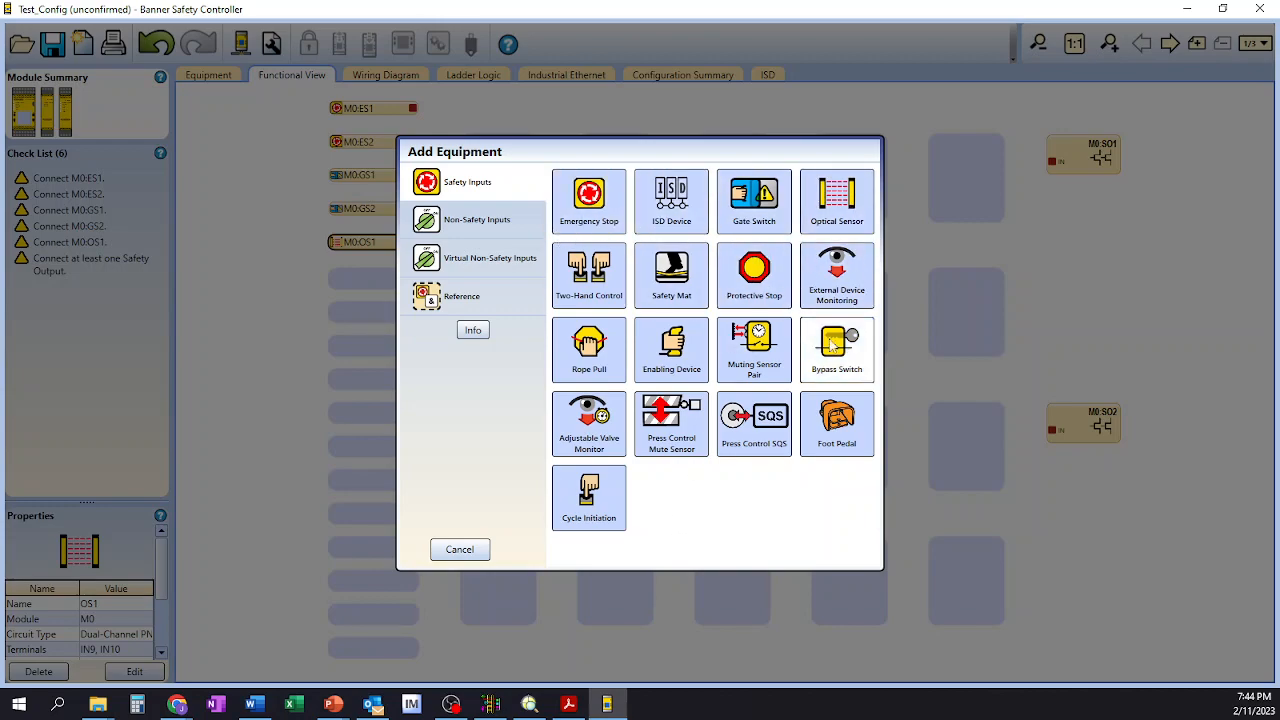
{"action": "left_click", "coordinate": [590, 297]}
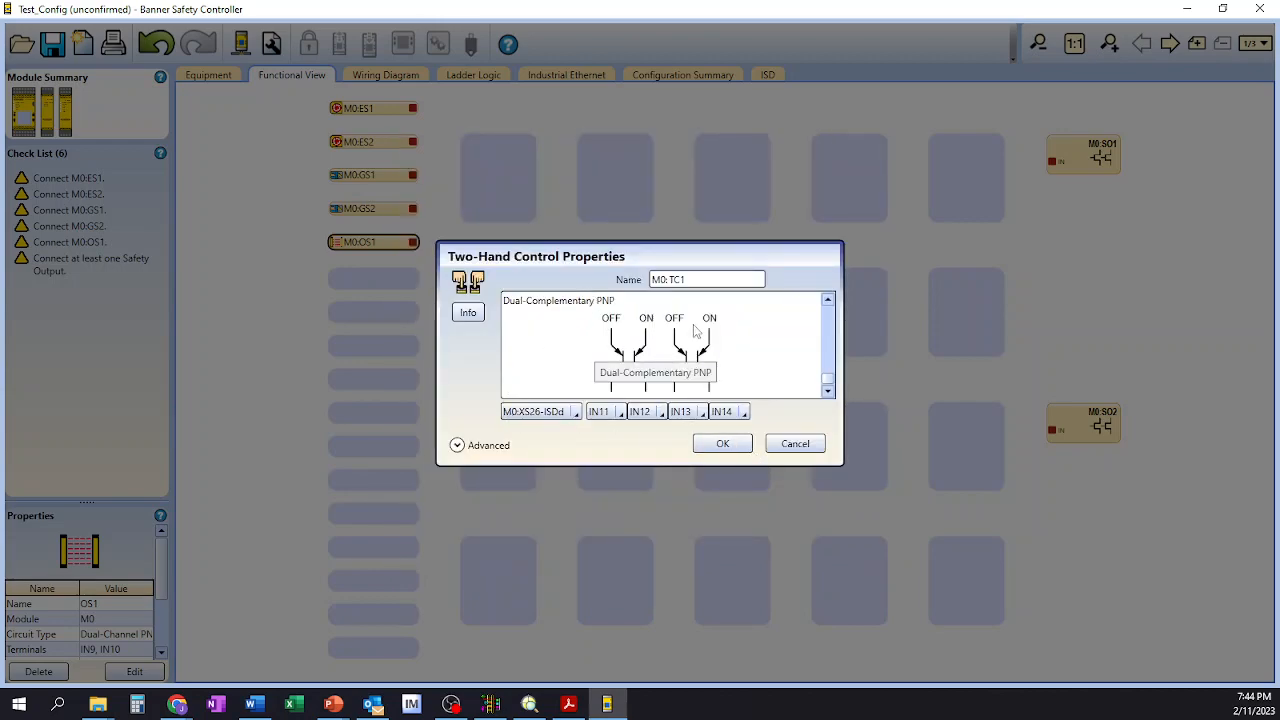
{"action": "left_click", "coordinate": [722, 443]}
Step: Space out the inputs by moving TC1 to the tenth slot, OS1 to the seventh, GS2 to the fifth and GS1 to the fourth
{"action": "left_click_drag", "start_coordinate": [356, 275], "coordinate": [365, 415]}
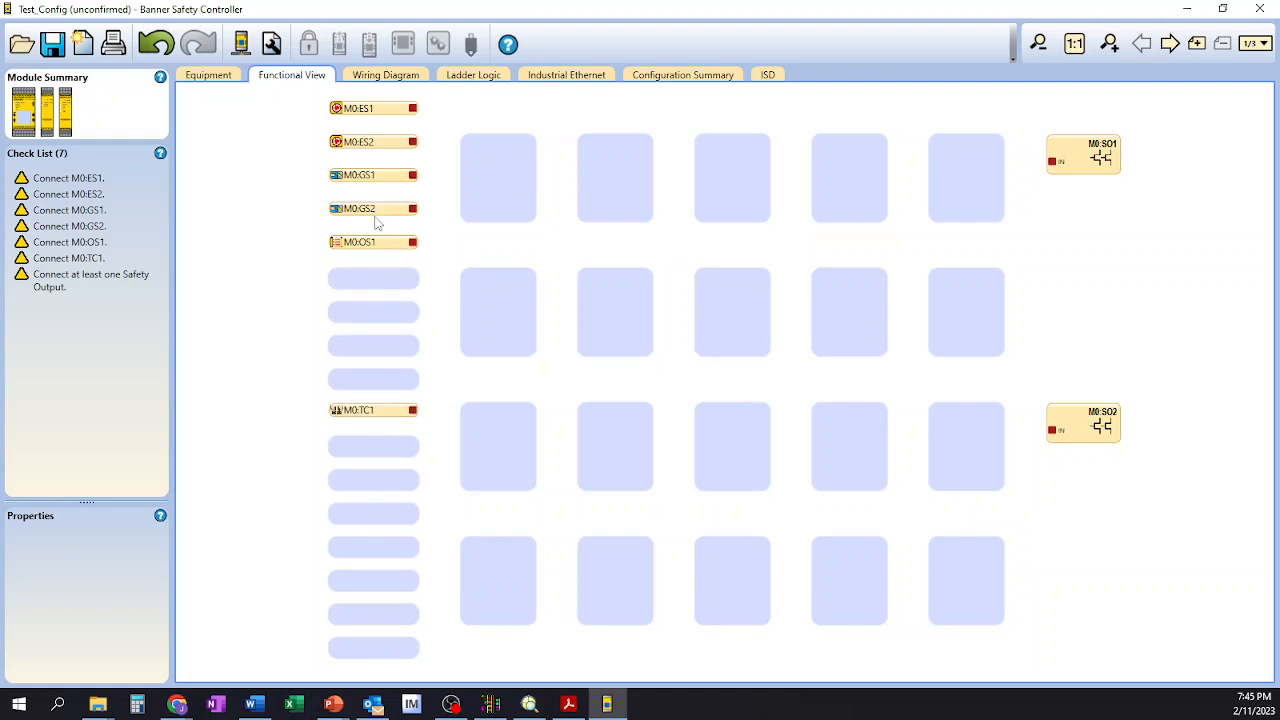
{"action": "left_click_drag", "start_coordinate": [372, 245], "coordinate": [368, 302]}
{"action": "left_click_drag", "start_coordinate": [374, 210], "coordinate": [376, 244]}
{"action": "left_click_drag", "start_coordinate": [384, 178], "coordinate": [378, 208]}
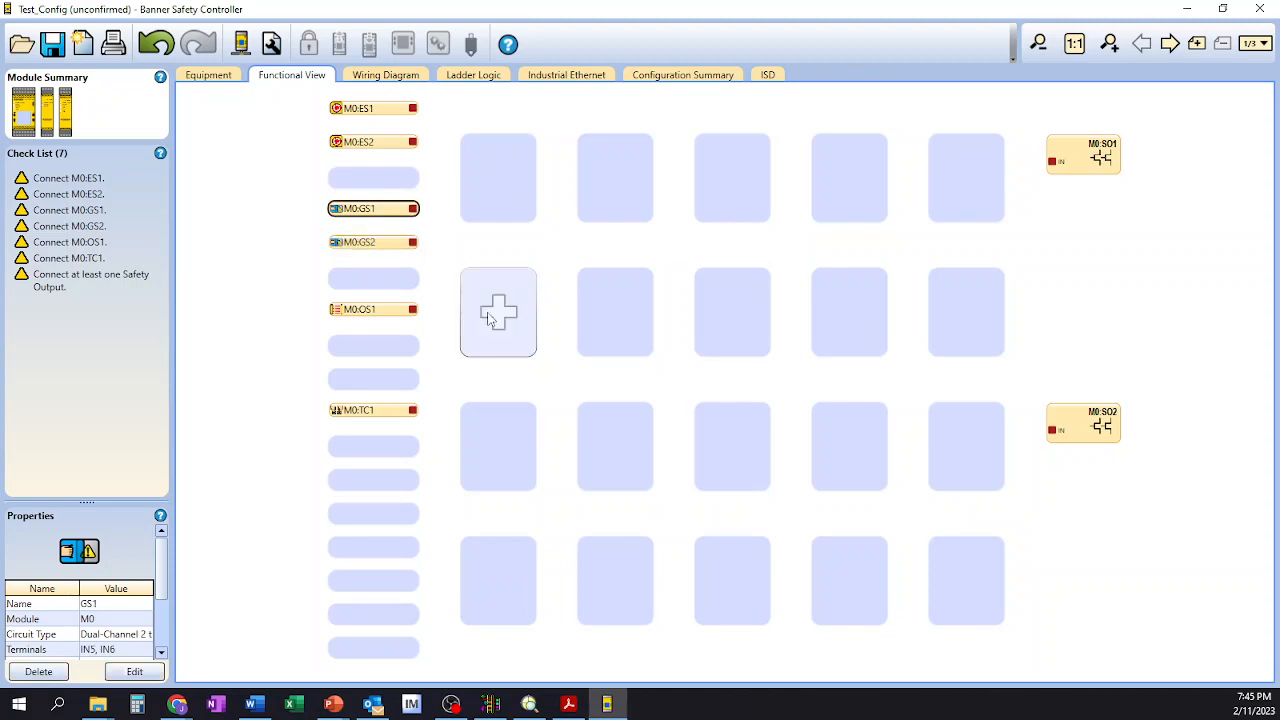
Step: Add a non-safety Manual Reset input in the twelfth slot as Single-Channel 1 terminal on IN15
{"action": "left_click", "coordinate": [374, 473]}
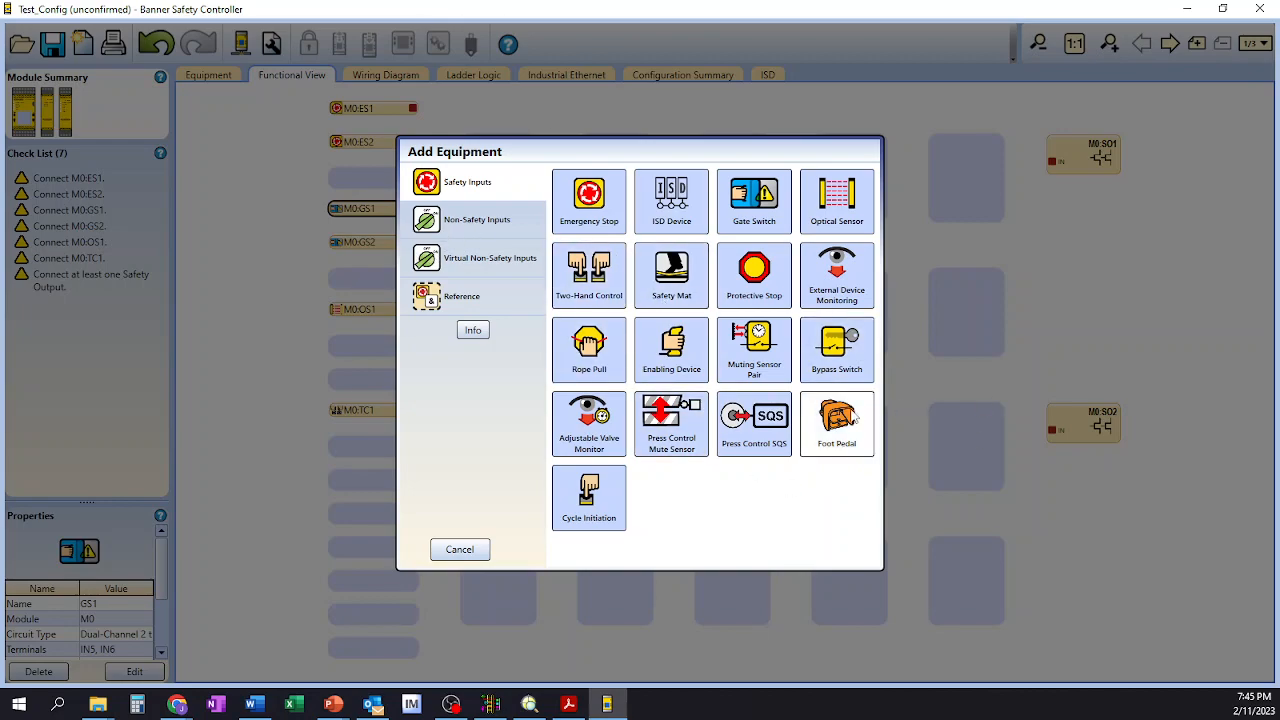
{"action": "left_click", "coordinate": [497, 224]}
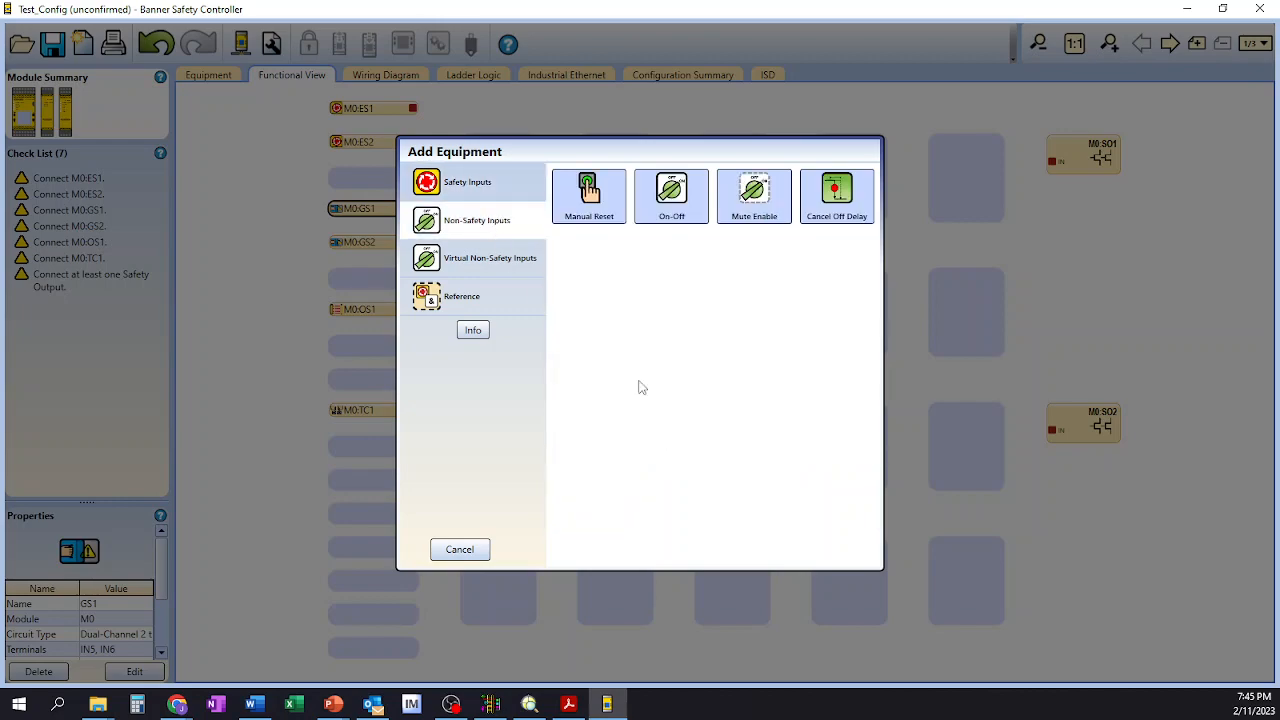
{"action": "left_click", "coordinate": [590, 212]}
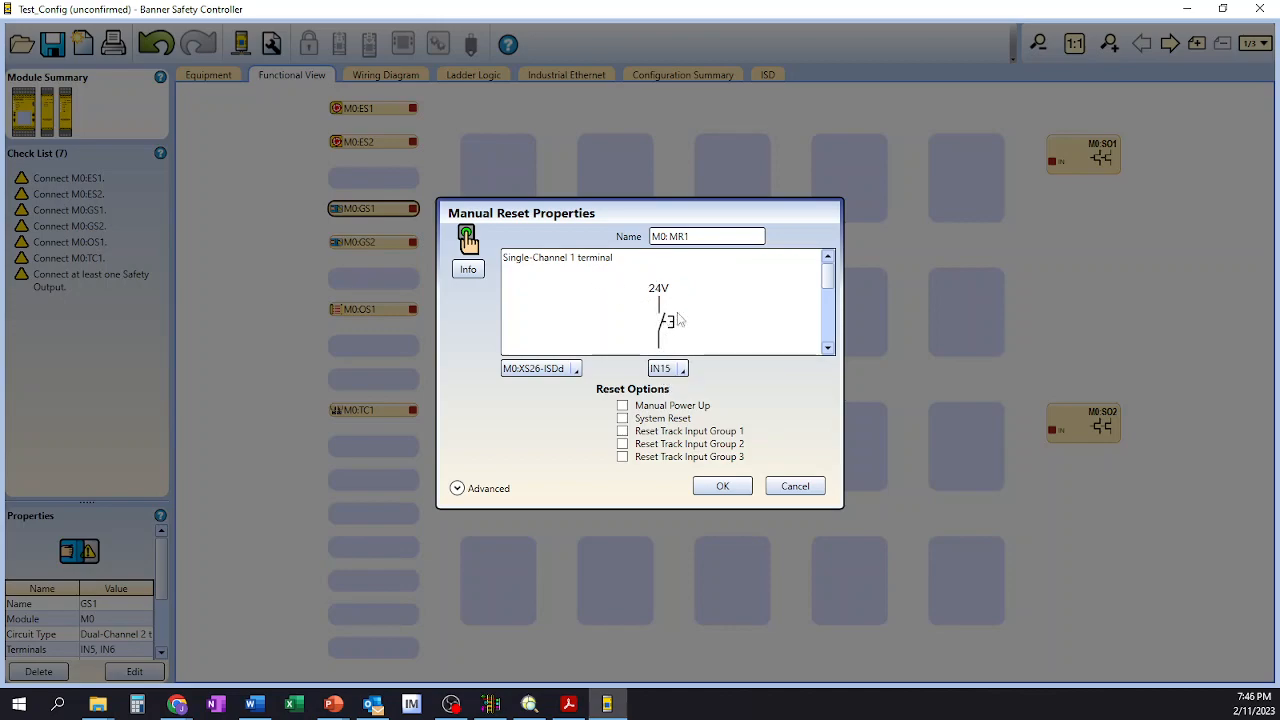
{"action": "left_click", "coordinate": [724, 487]}
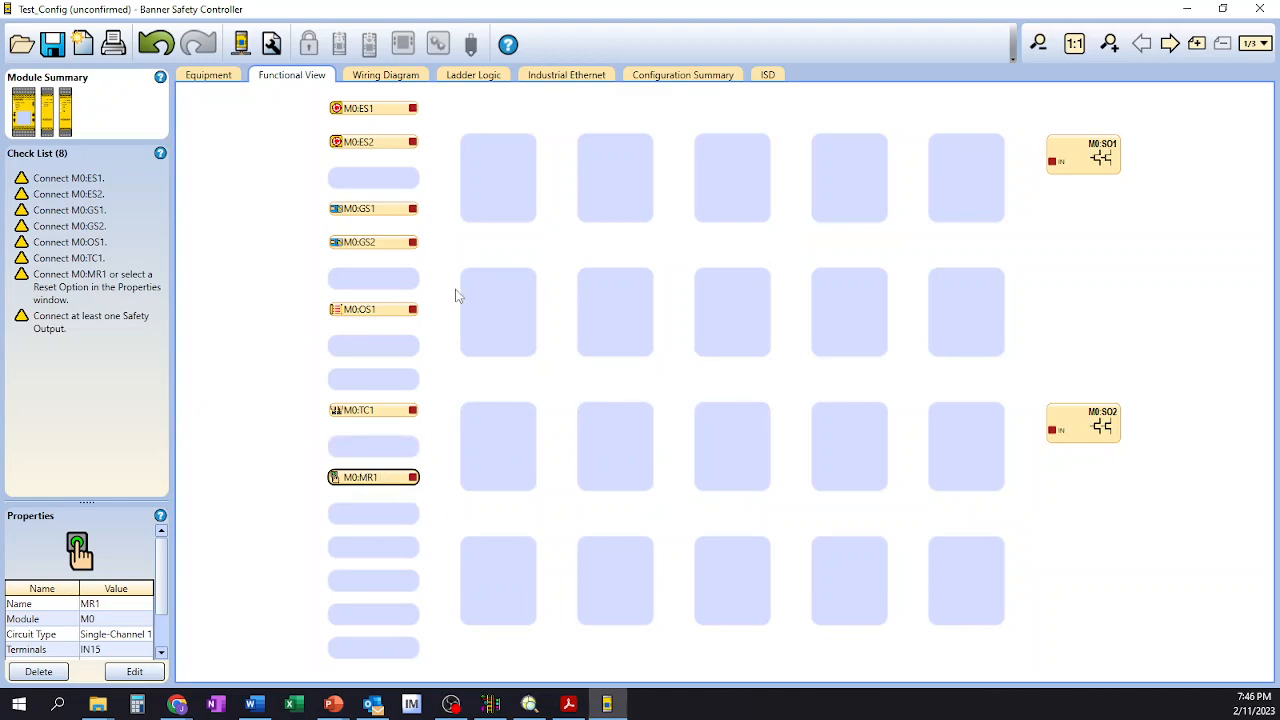
Step: Split the solid-state safety outputs SO1 and SO2 into separate A and B outputs
{"action": "double_click", "coordinate": [1093, 163]}
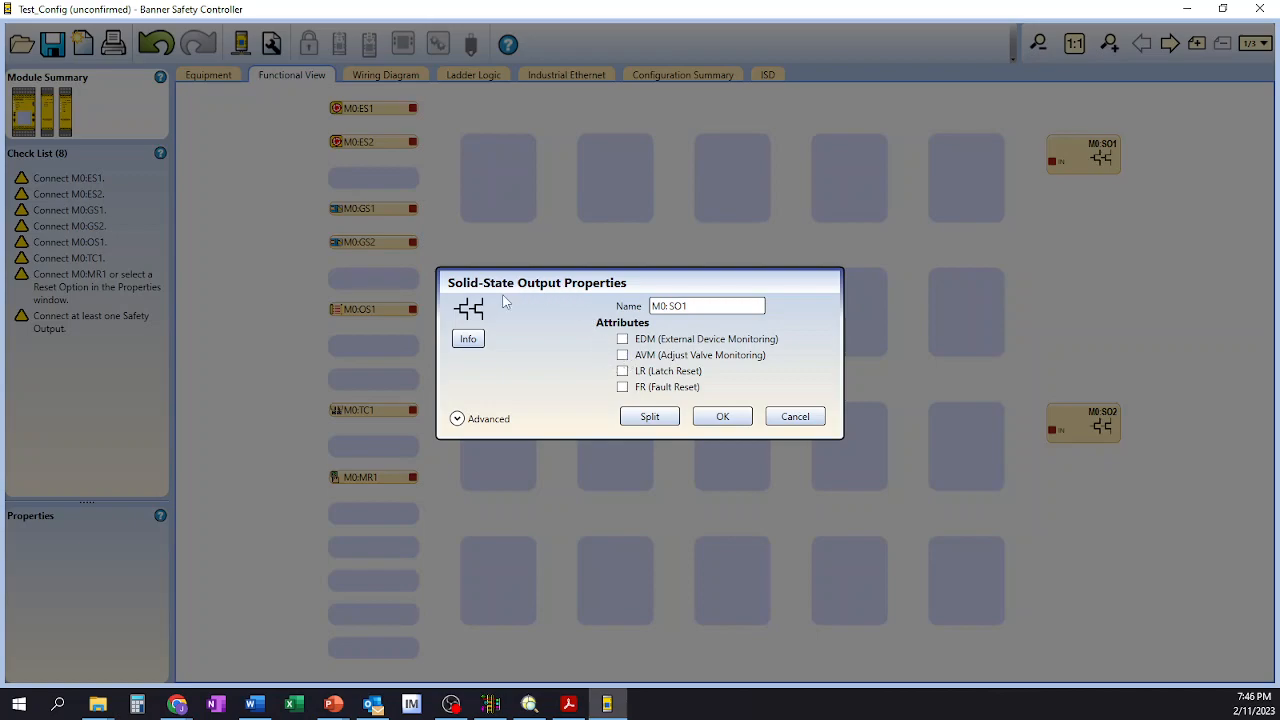
{"action": "left_click", "coordinate": [638, 418]}
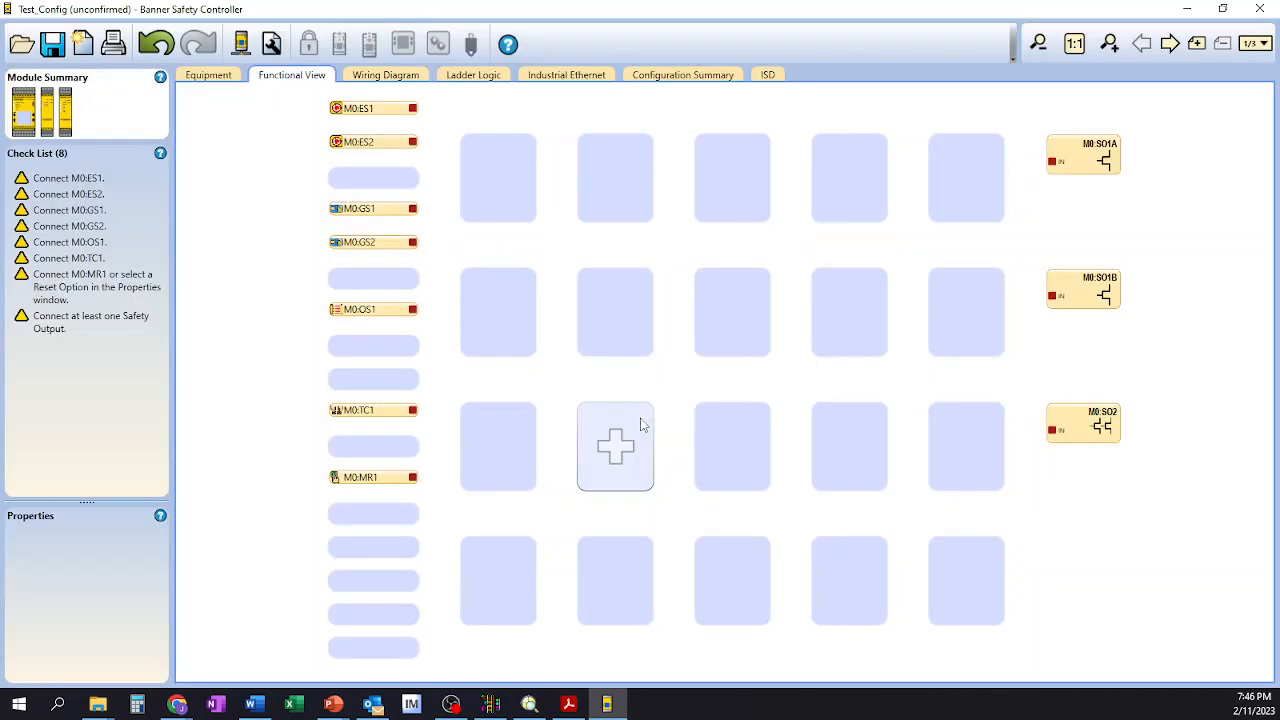
{"action": "double_click", "coordinate": [1085, 437]}
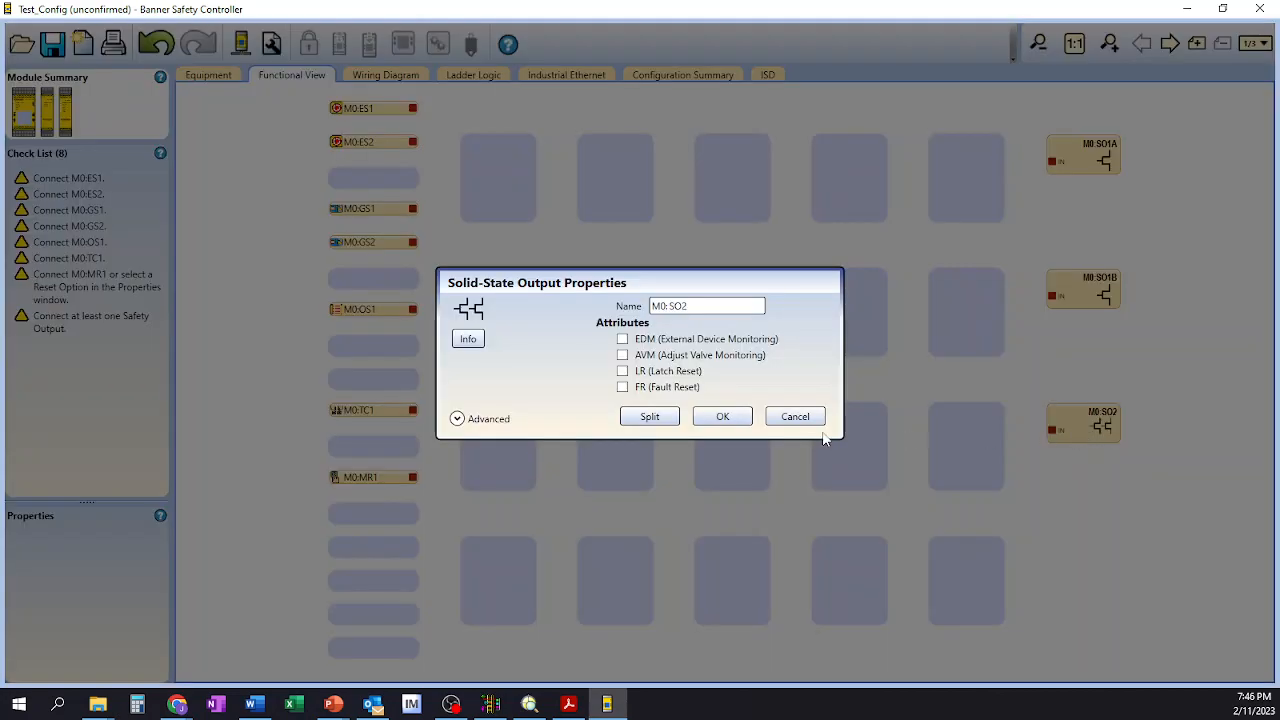
{"action": "left_click", "coordinate": [658, 420]}
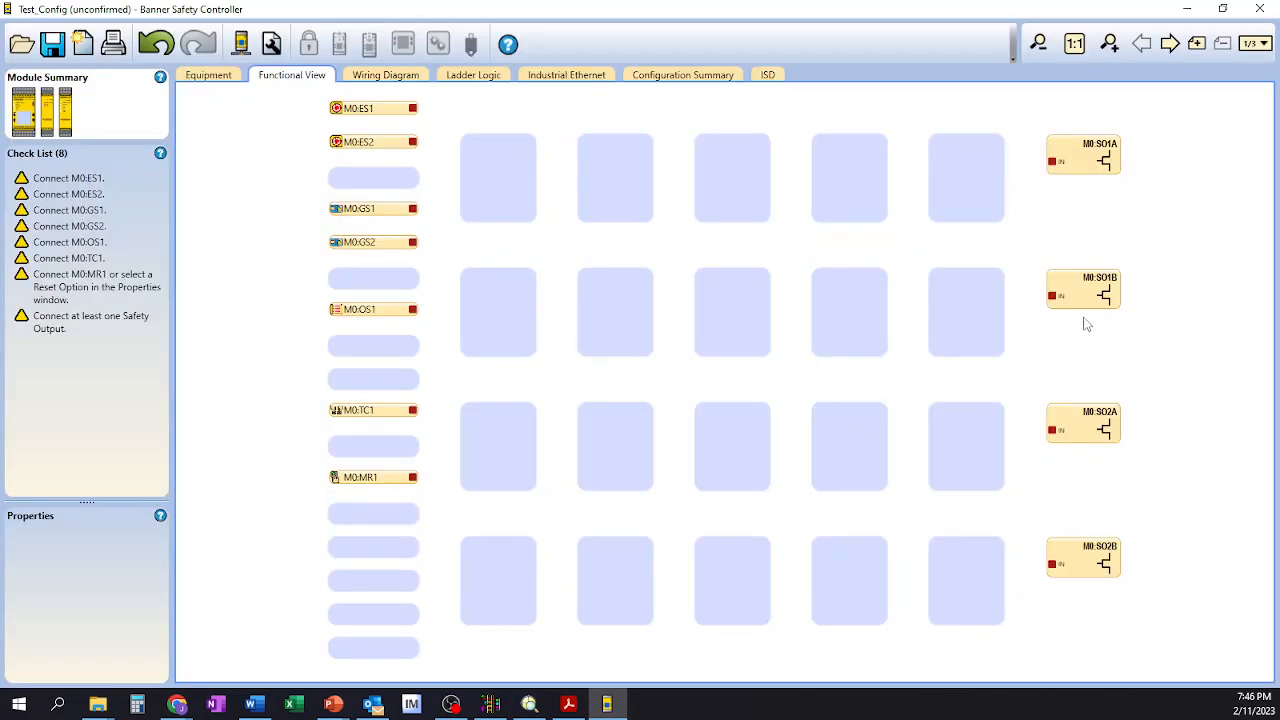
Step: Enable the FR (Fault Reset) attribute on the solid-state outputs SO1A and SO1B
{"action": "double_click", "coordinate": [1084, 162]}
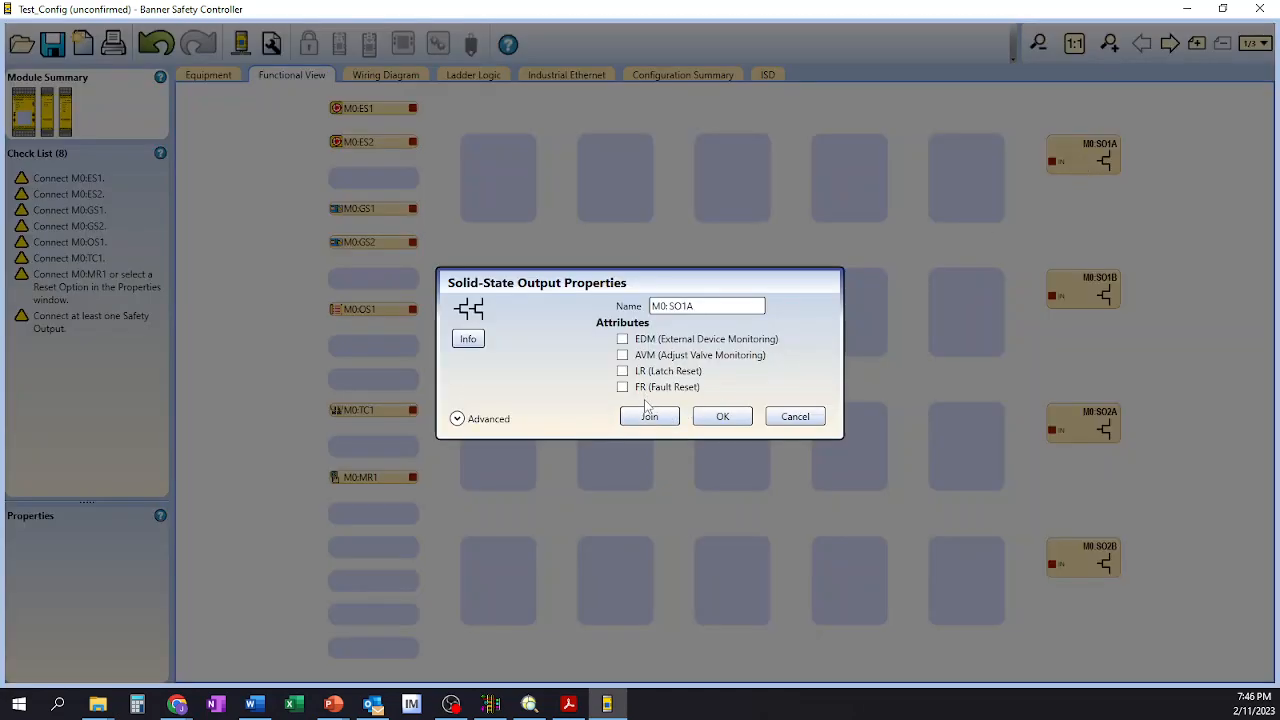
{"action": "left_click", "coordinate": [622, 388]}
{"action": "left_click", "coordinate": [721, 416]}
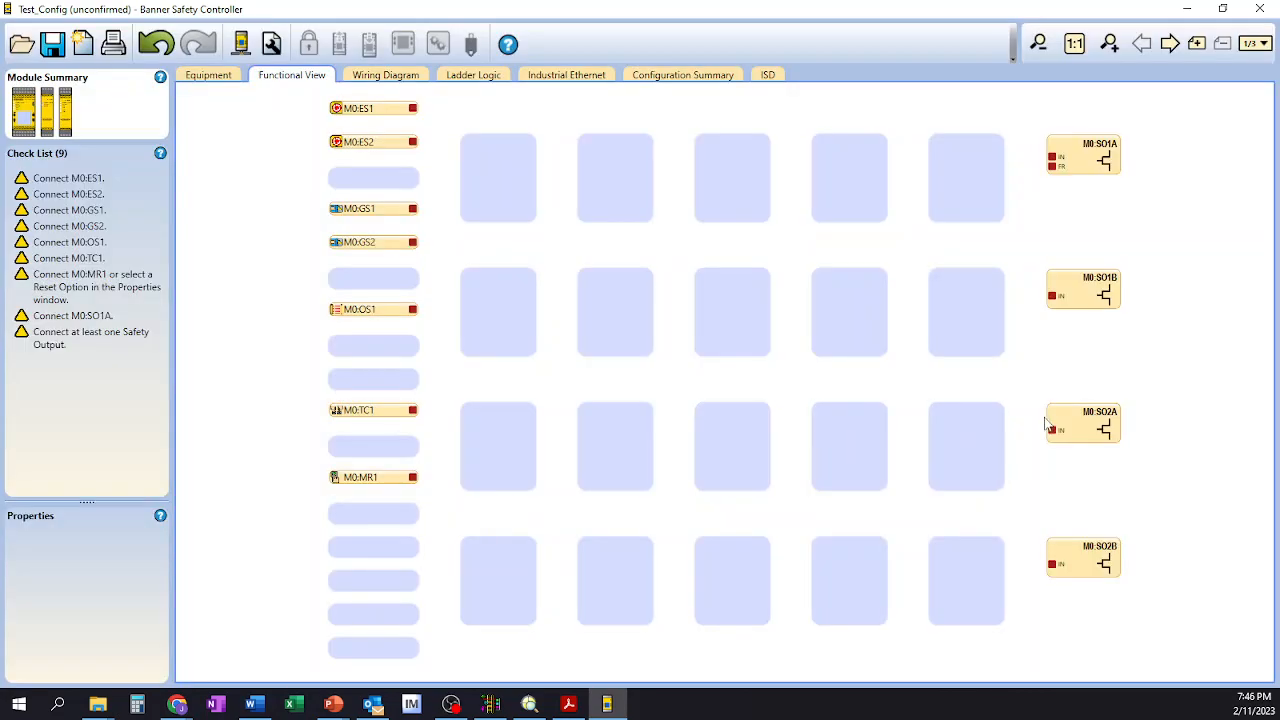
{"action": "double_click", "coordinate": [1070, 310]}
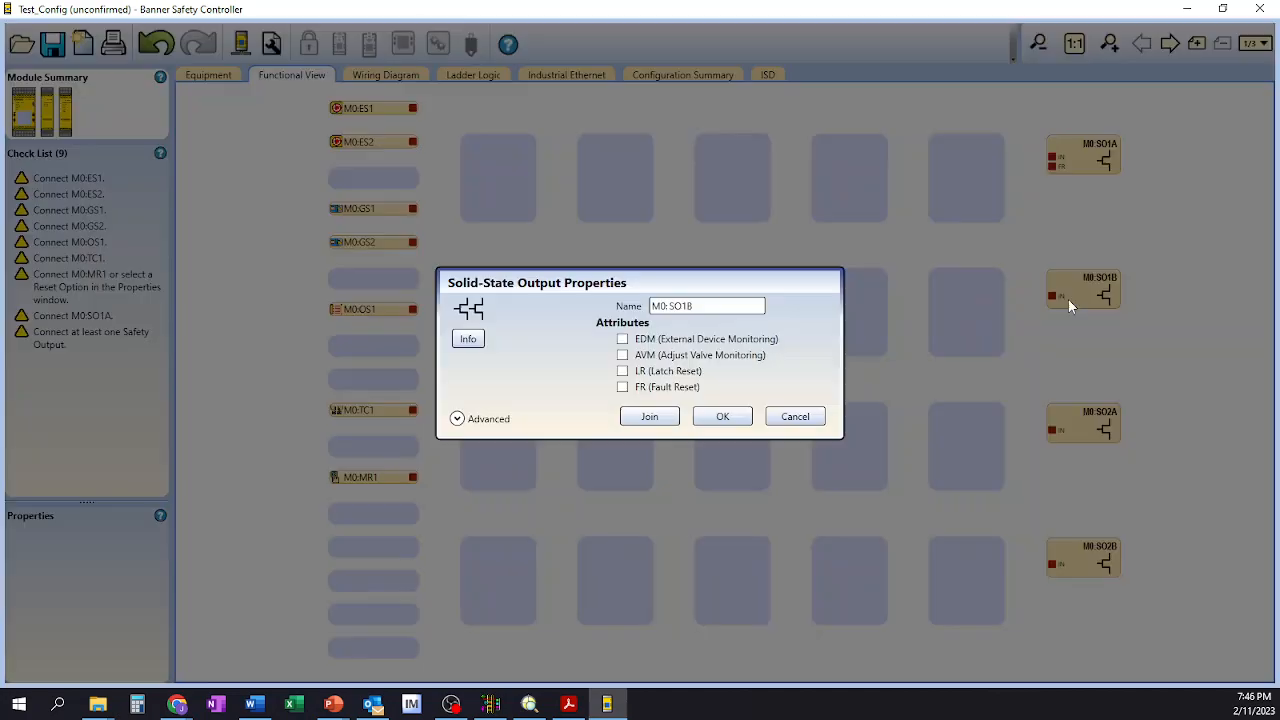
{"action": "left_click", "coordinate": [622, 387]}
{"action": "left_click", "coordinate": [722, 416]}
Step: Enable the FR (Fault Reset) attribute on the solid-state outputs SO2A and SO2B
{"action": "double_click", "coordinate": [1060, 436]}
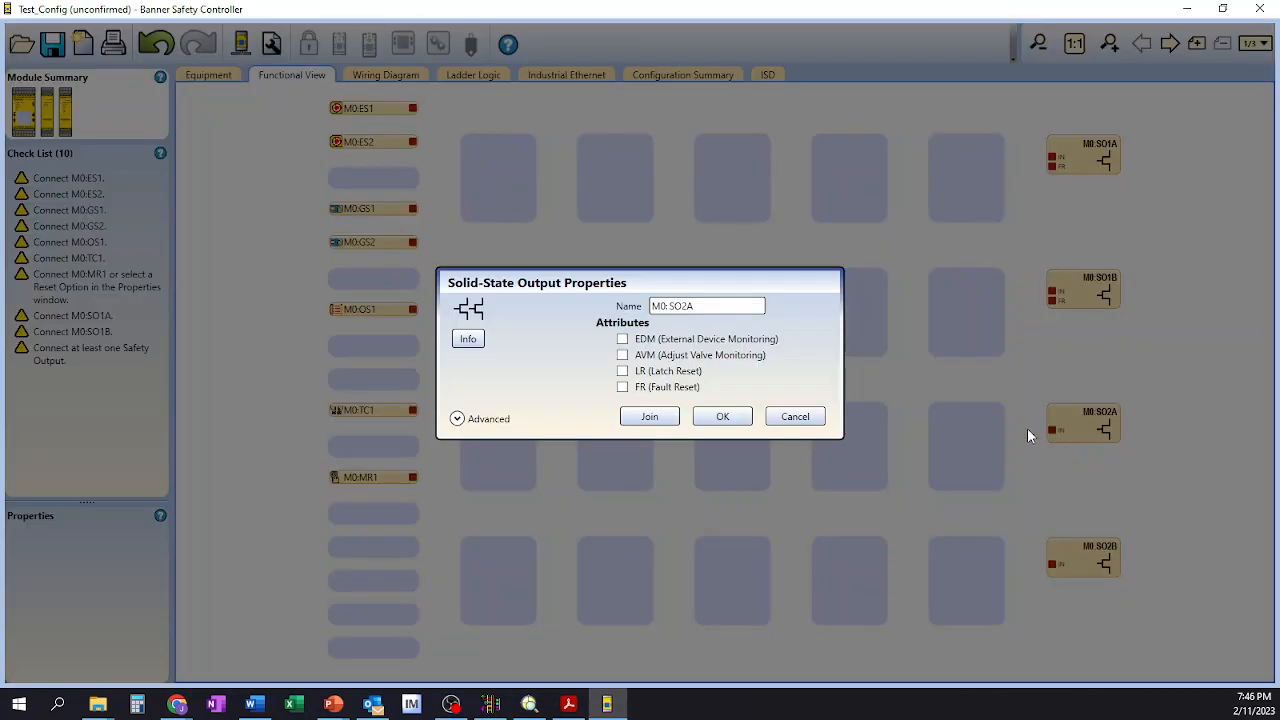
{"action": "left_click", "coordinate": [722, 416]}
{"action": "double_click", "coordinate": [1103, 566]}
{"action": "left_click", "coordinate": [622, 387]}
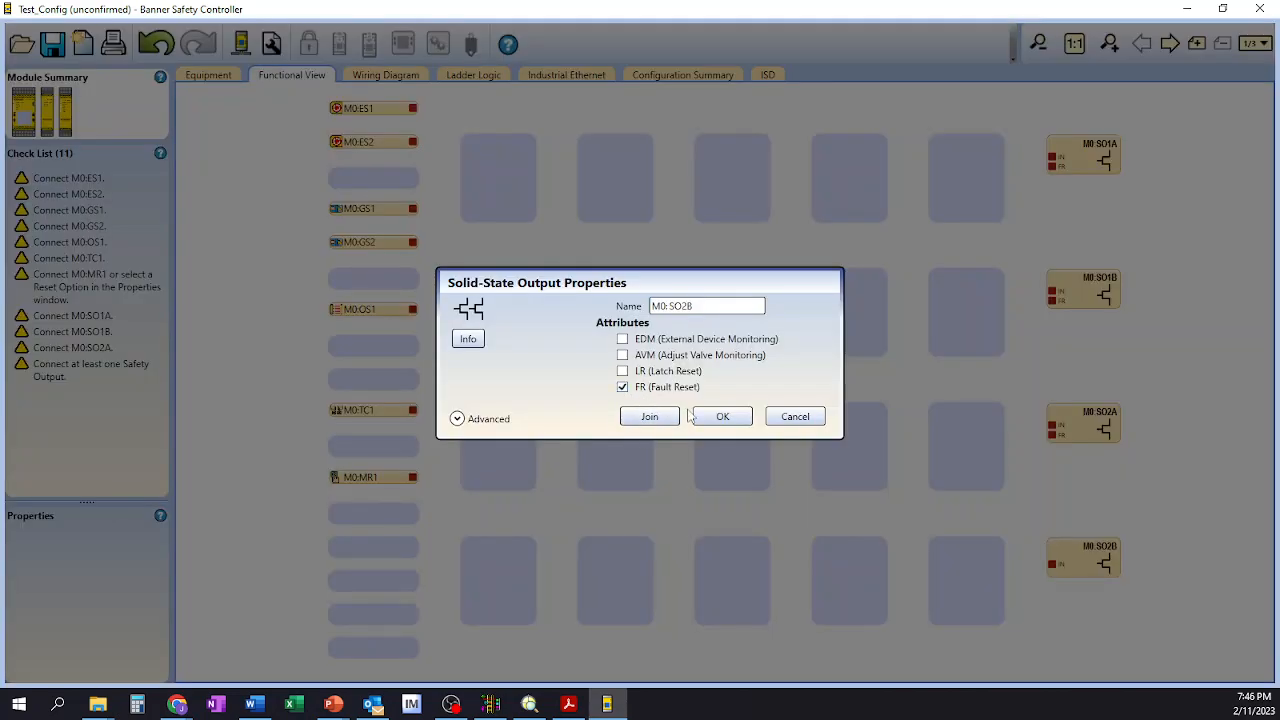
{"action": "left_click", "coordinate": [722, 416]}
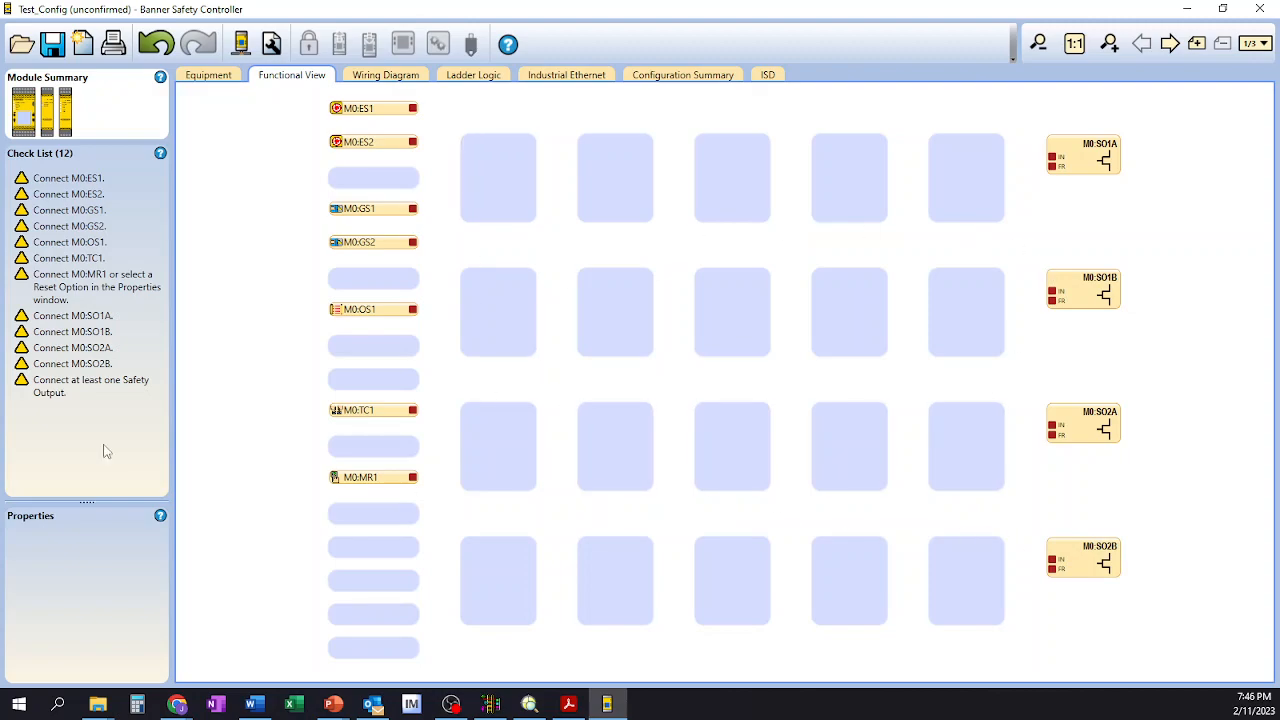